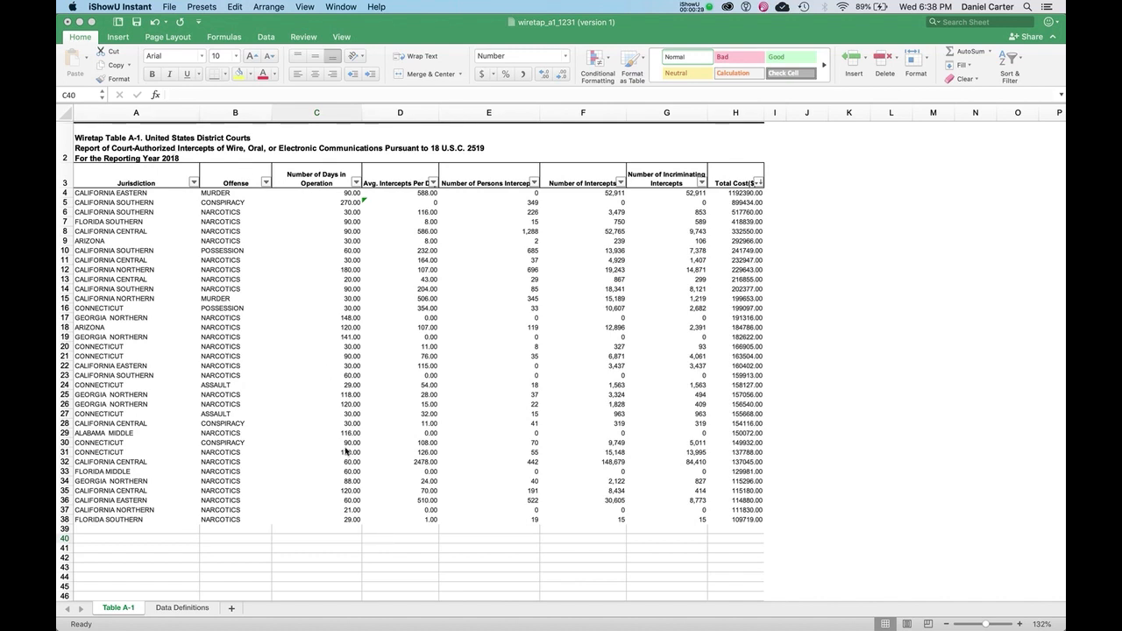
Step: Total the Number of Days in Operation column in cell C40 with =SUM(C4:C38)
{"action": "left_click", "coordinate": [327, 543]}
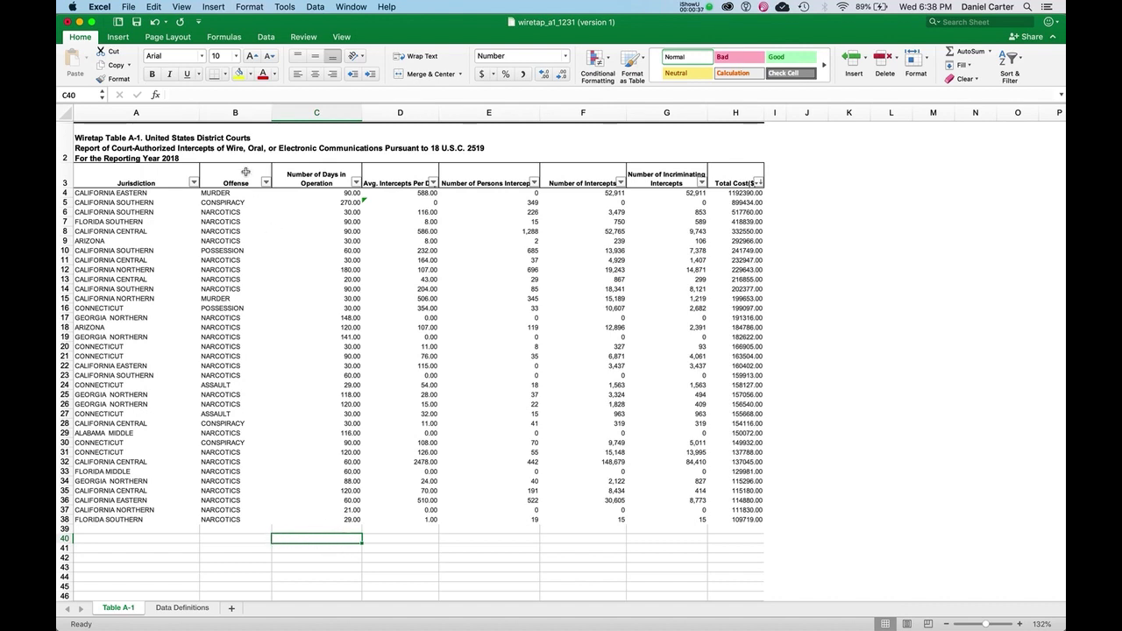
{"action": "left_click", "coordinate": [224, 99]}
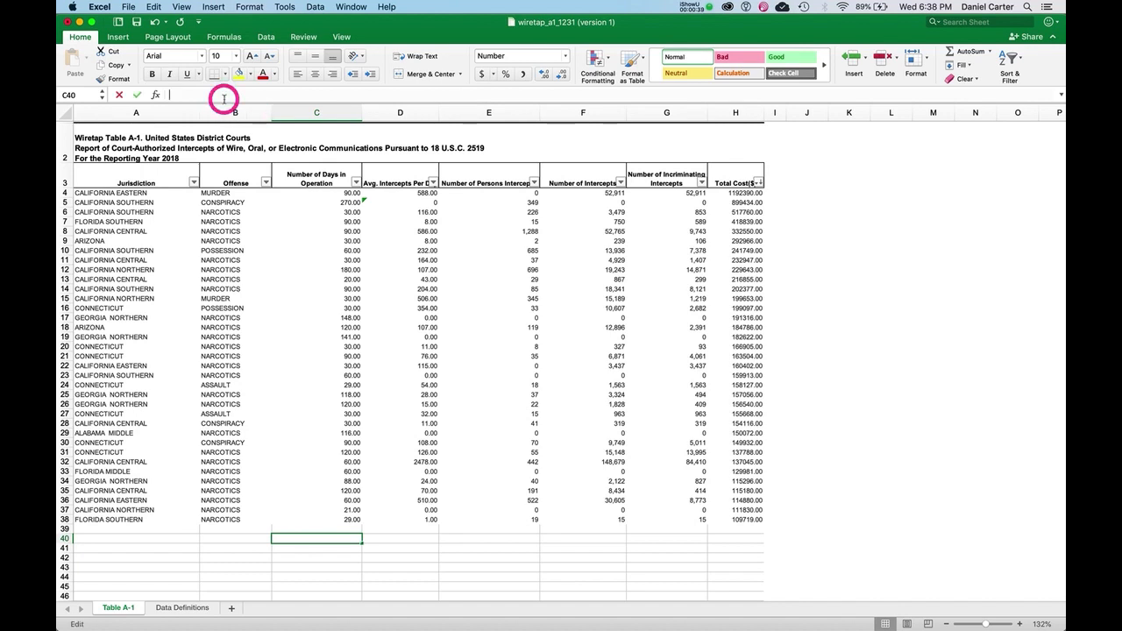
{"action": "type", "text": "="}
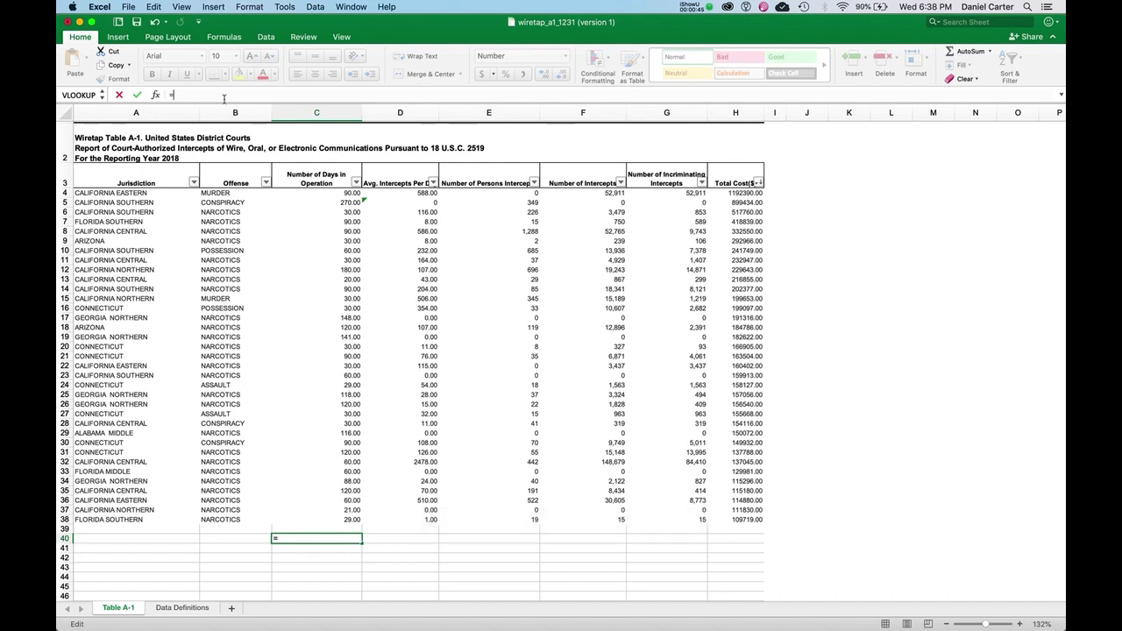
{"action": "type", "text": "SUM"}
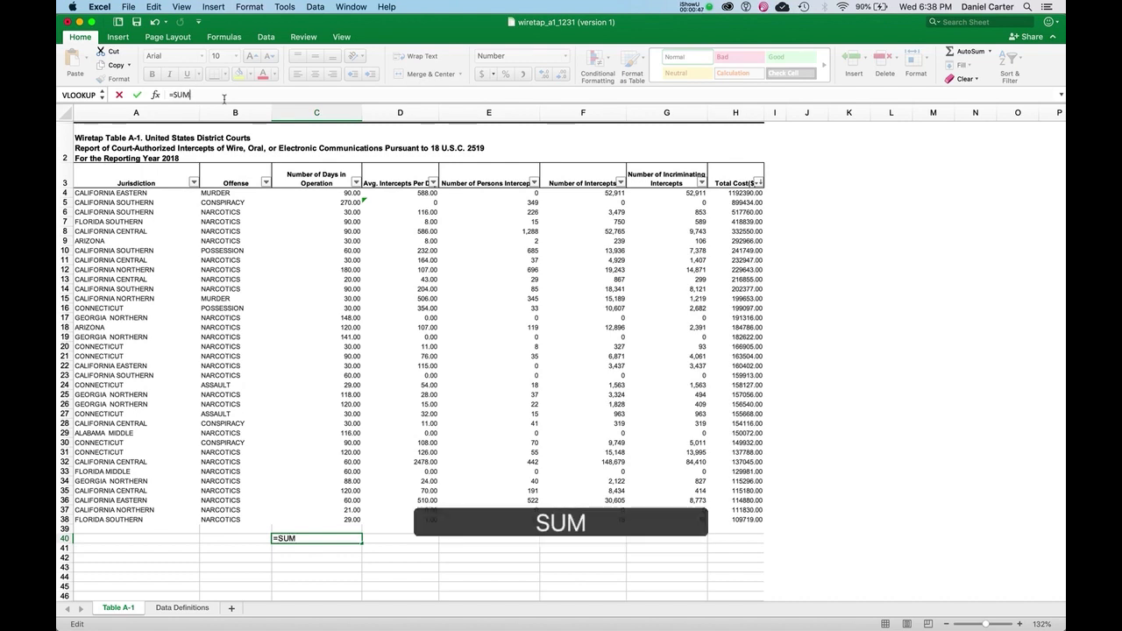
{"action": "type", "text": "("}
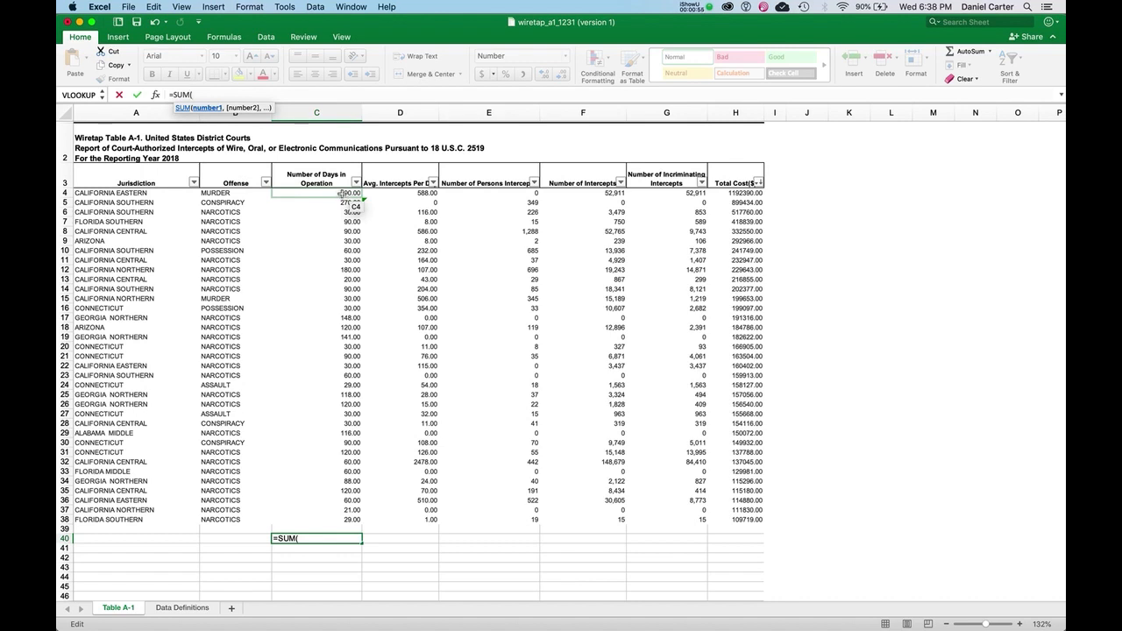
{"action": "mouse_move", "coordinate": [342, 193]}
{"action": "left_mouse_down"}
{"action": "mouse_move", "coordinate": [326, 570]}
{"action": "mouse_move", "coordinate": [329, 523]}
{"action": "left_mouse_up"}
{"action": "type", "text": ")"}
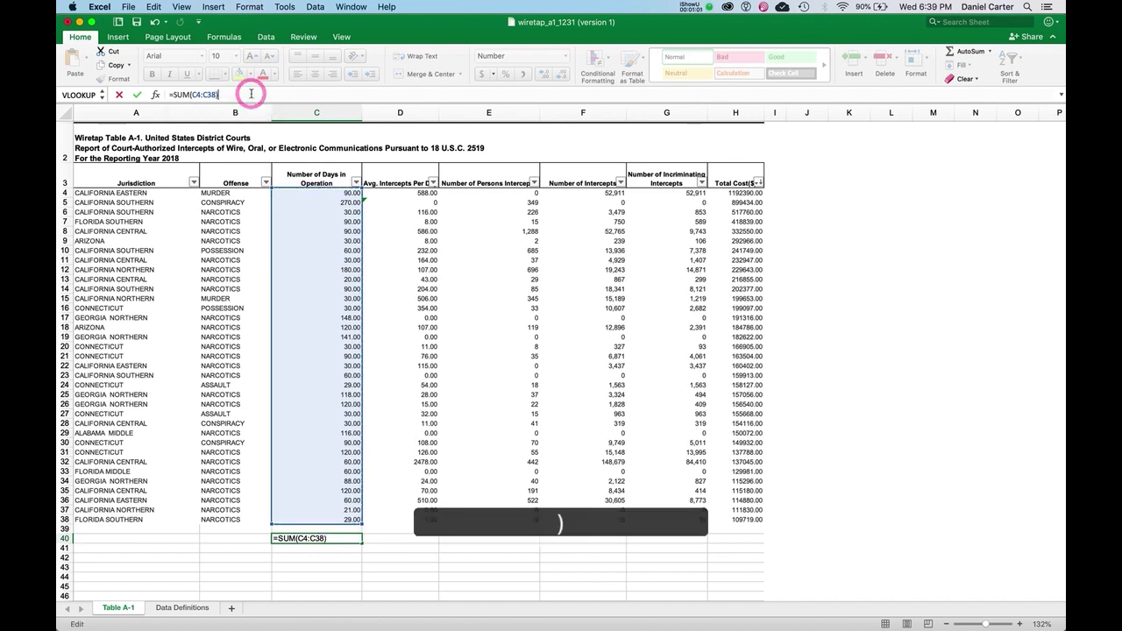
{"action": "key", "text": "Return"}
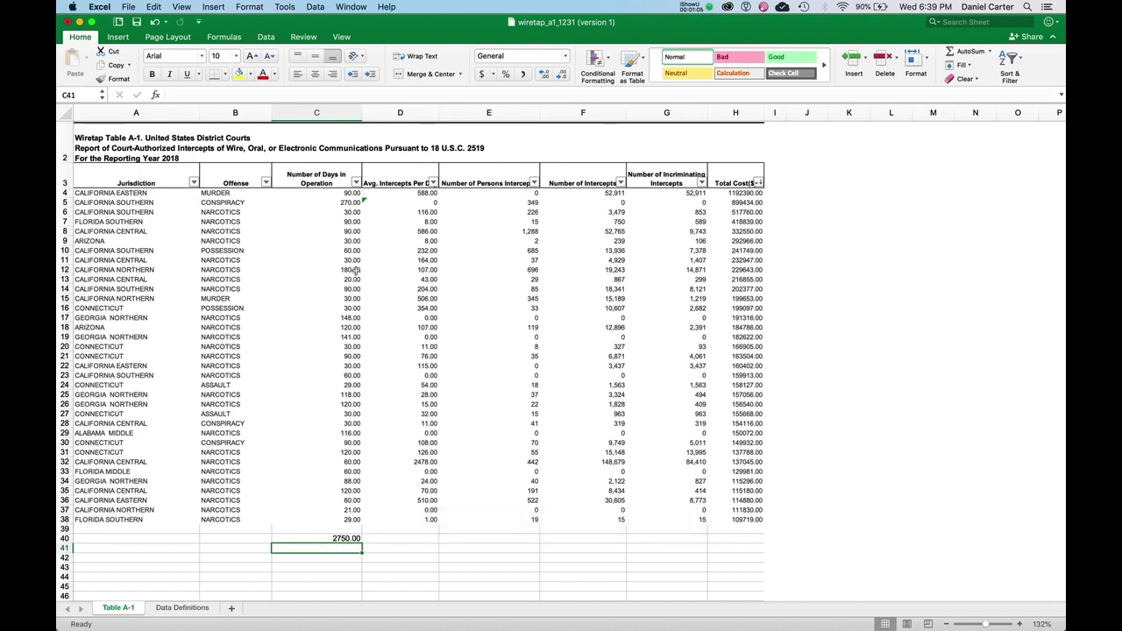
Step: Total the average intercepts per day column in cell D40 with =SUM(D4:D38)
{"action": "left_click", "coordinate": [401, 540]}
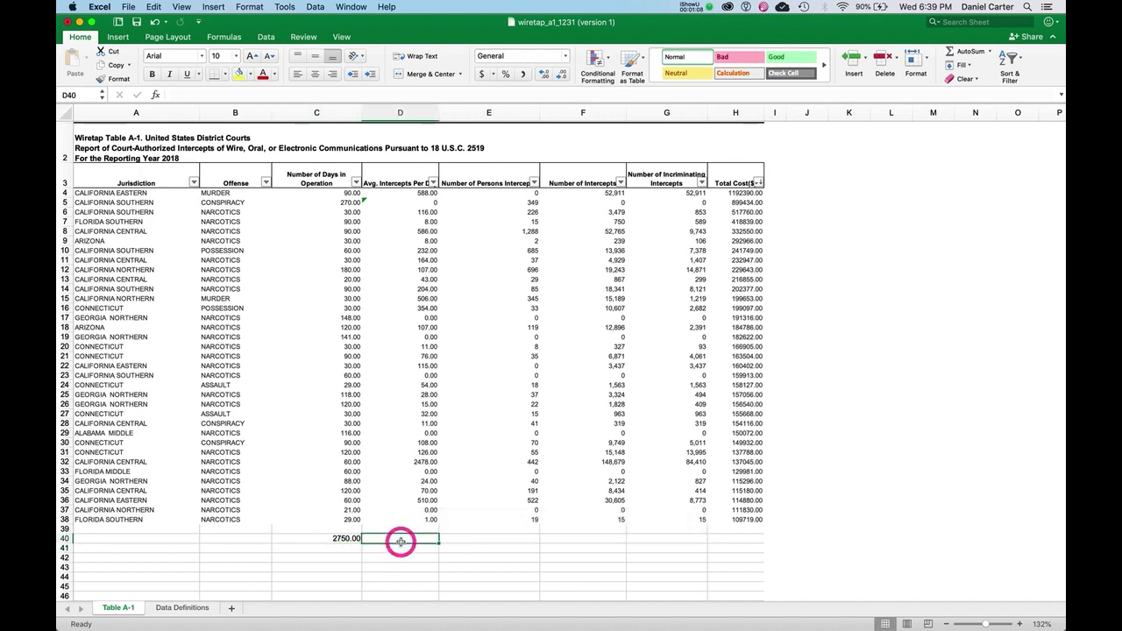
{"action": "left_click", "coordinate": [274, 96]}
{"action": "type", "text": "=SUM"}
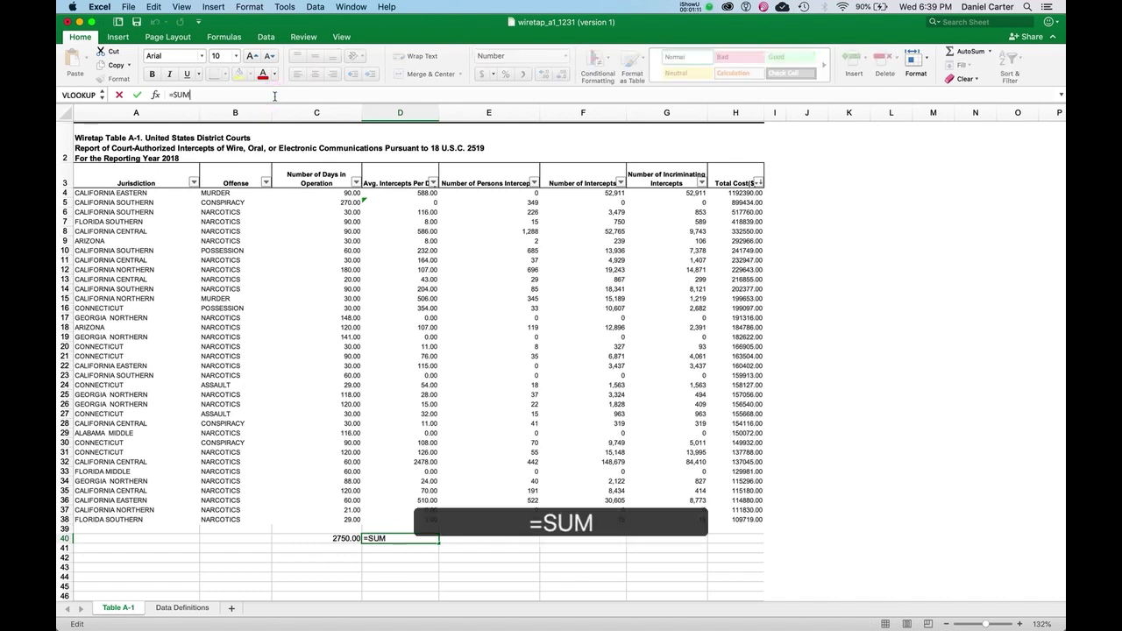
{"action": "type", "text": "("}
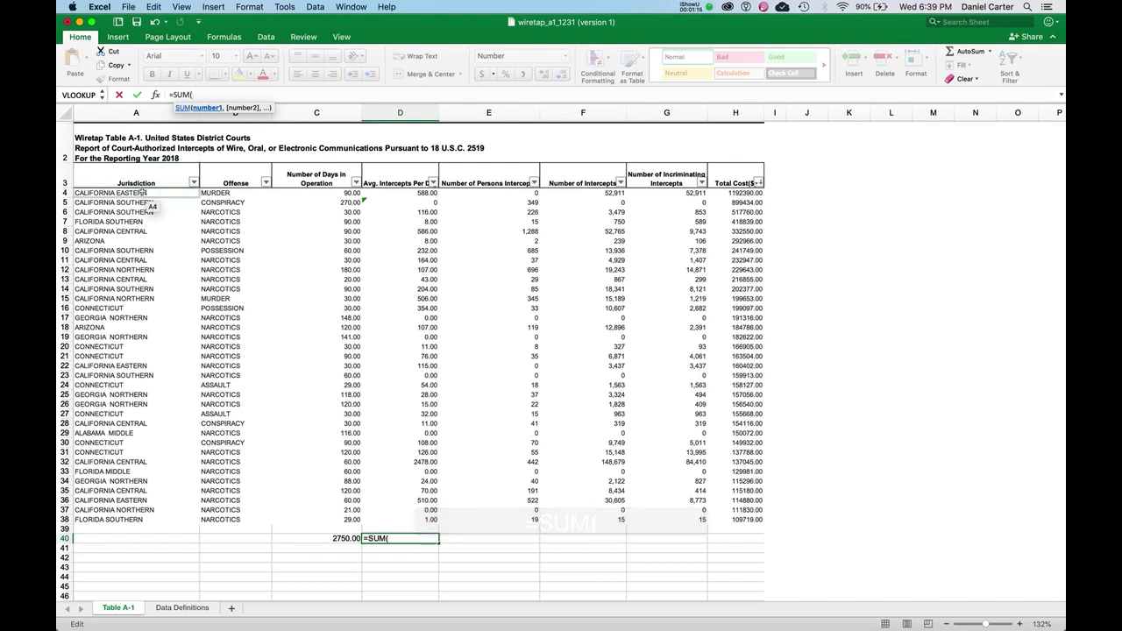
{"action": "left_click", "coordinate": [421, 193]}
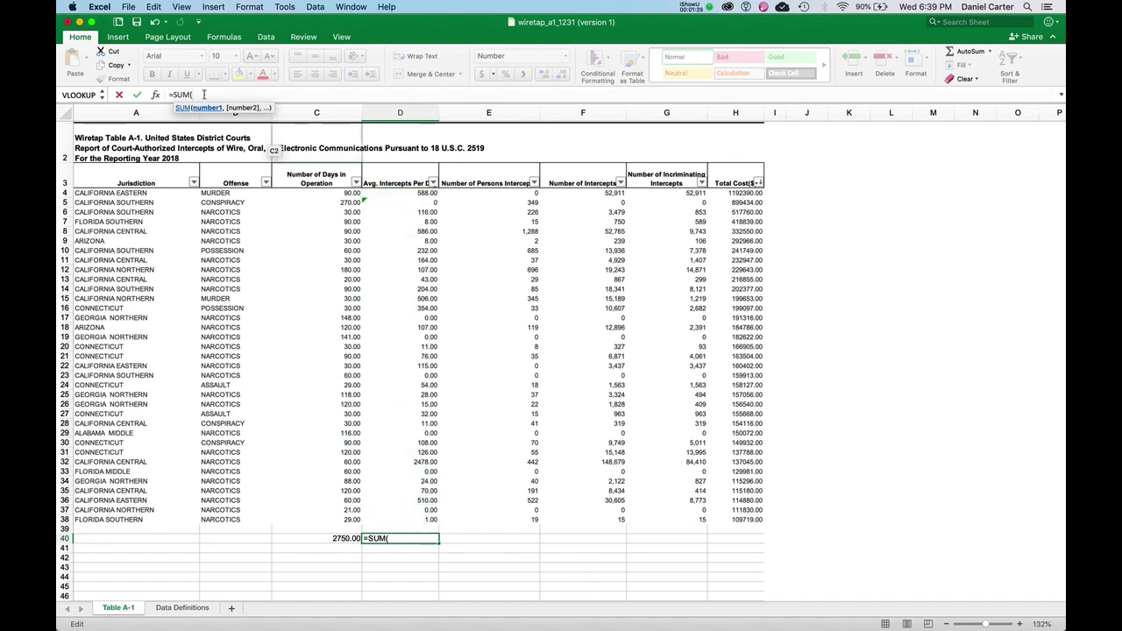
{"action": "type", "text": "D4:"}
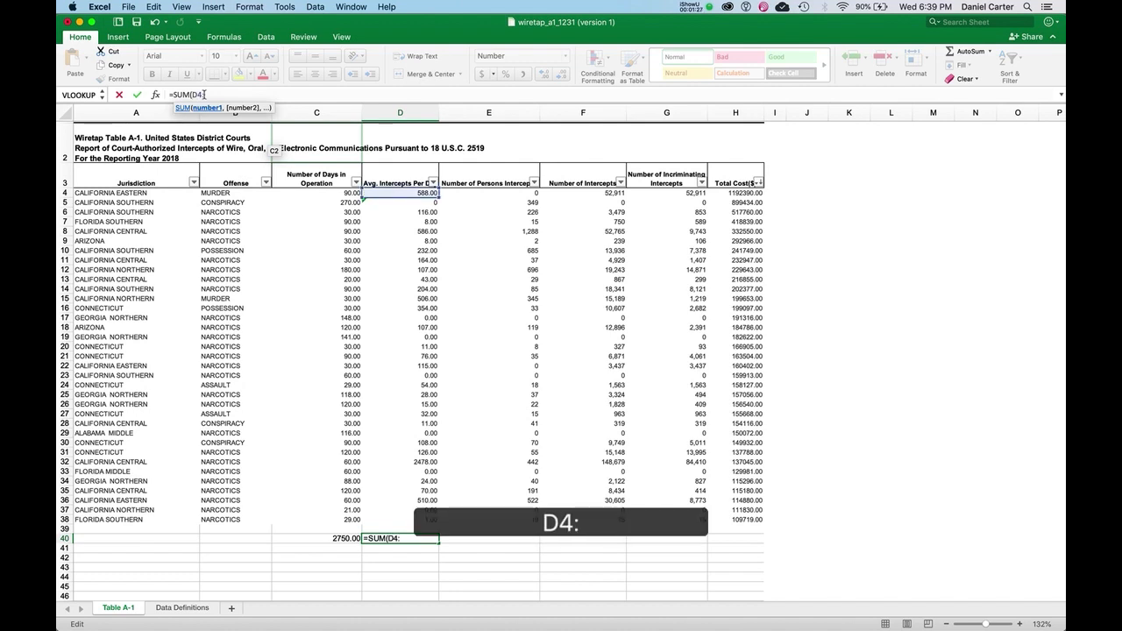
{"action": "type", "text": "D38)"}
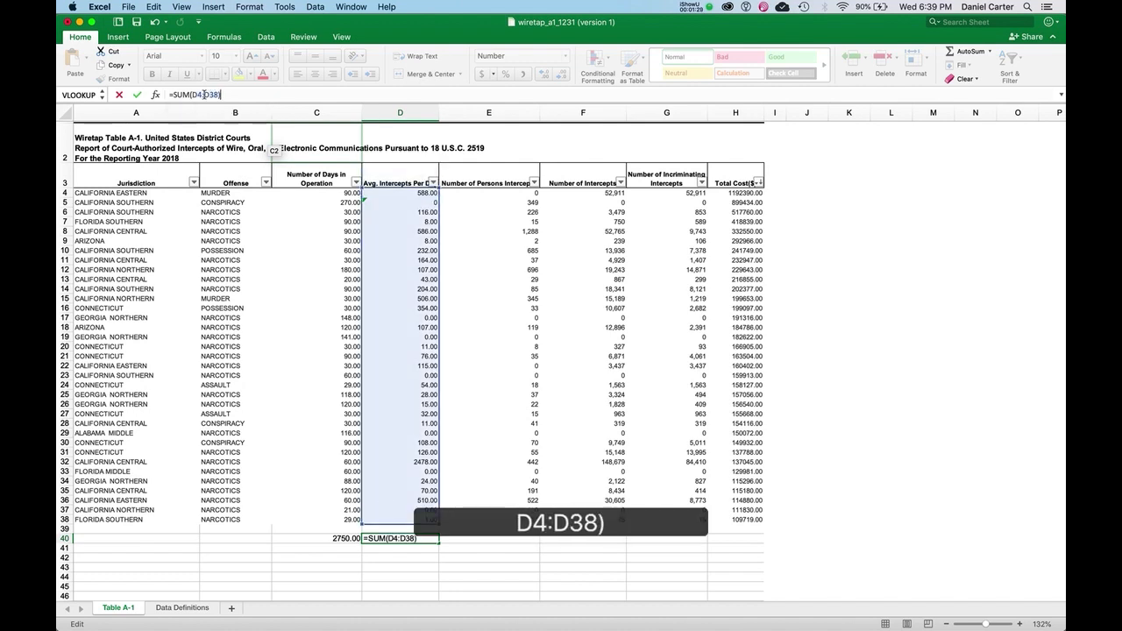
{"action": "key", "text": "Return"}
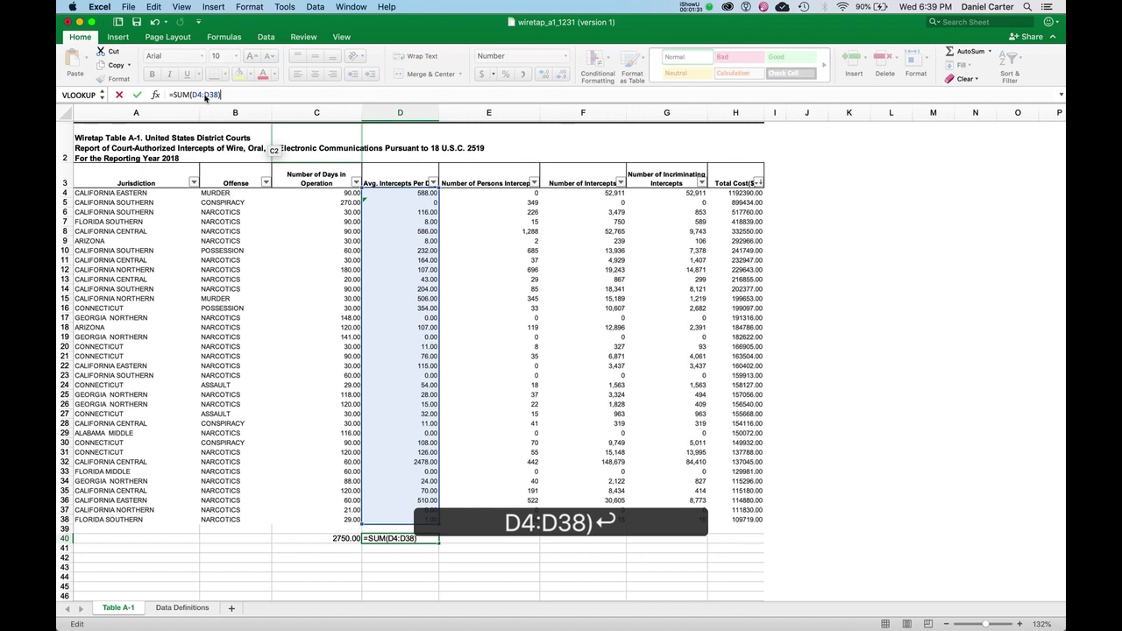
Step: Fill the sum formula in D40 across row 40 through the Total Cost column, H40
{"action": "left_click", "coordinate": [417, 539]}
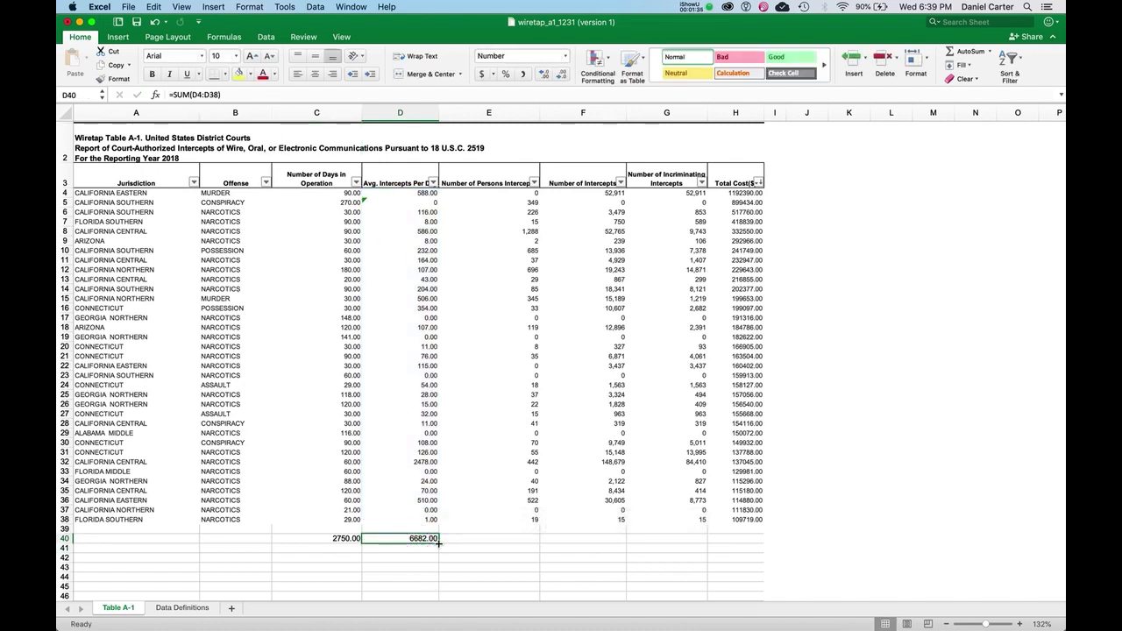
{"action": "left_click_drag", "start_coordinate": [445, 544], "coordinate": [749, 533]}
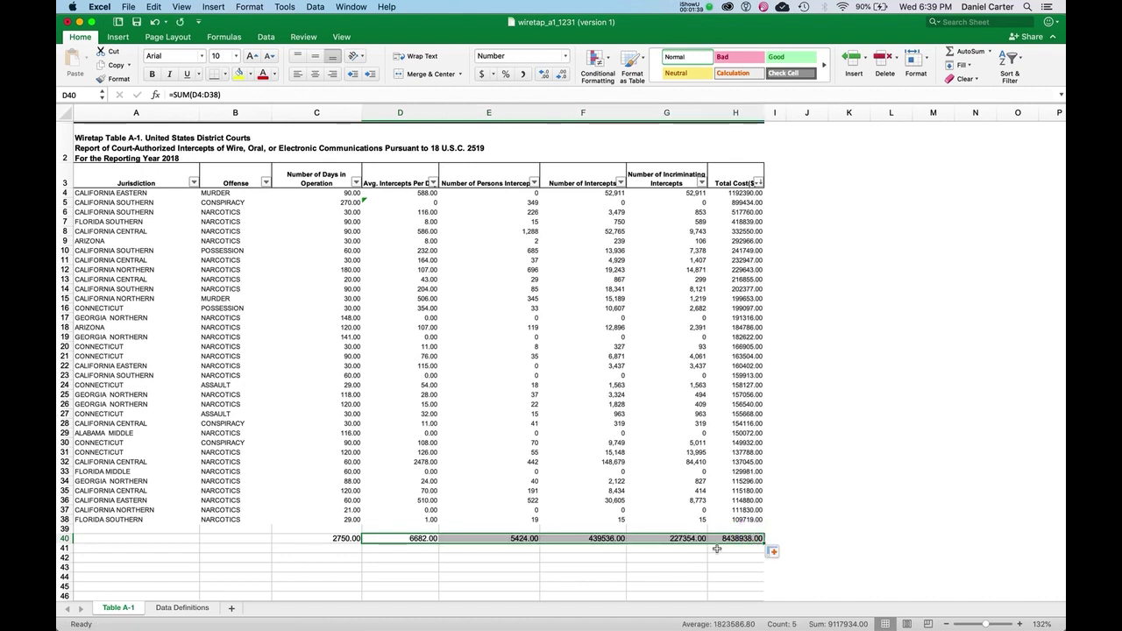
{"action": "left_click", "coordinate": [716, 548]}
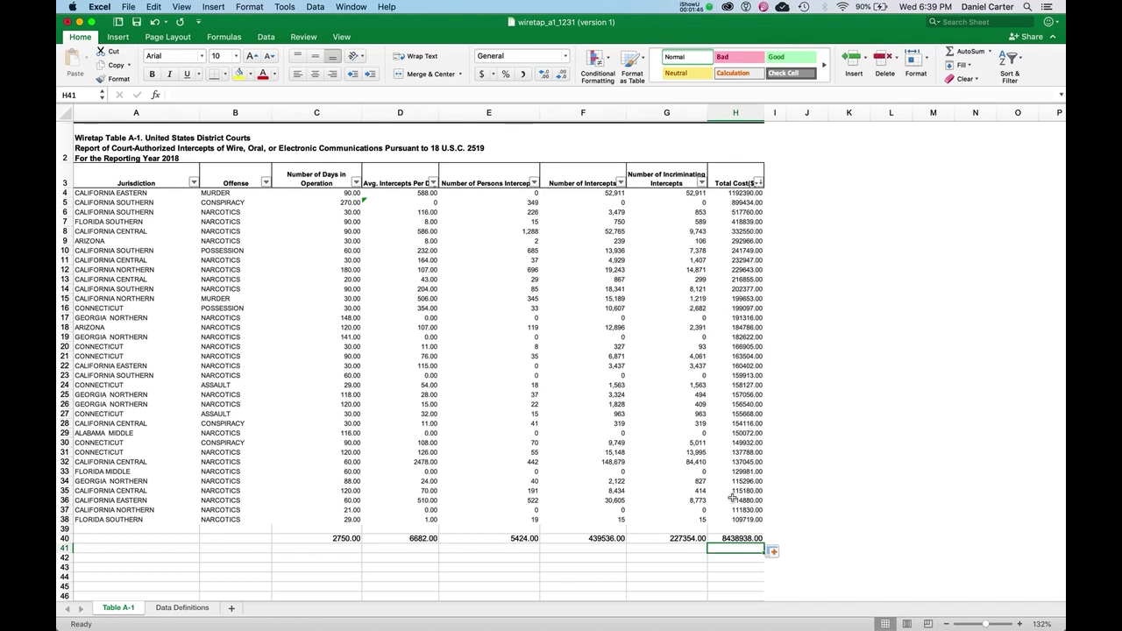
Step: Widen column I to roughly four times its width and enter the header "% o total" in cell I3
{"action": "left_click", "coordinate": [777, 176]}
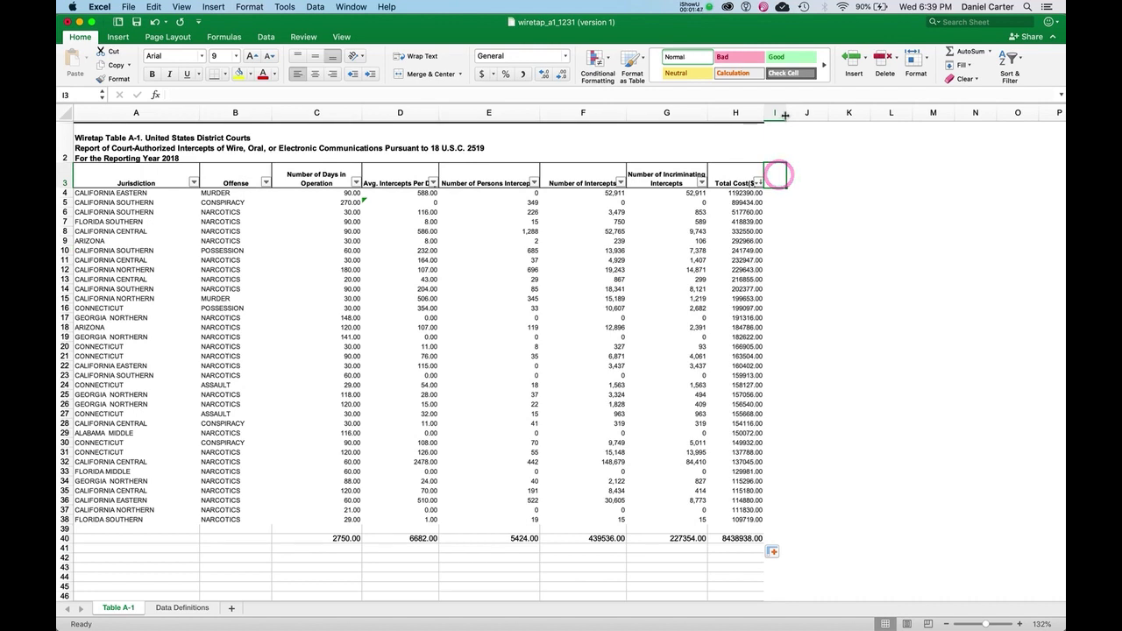
{"action": "left_click_drag", "start_coordinate": [785, 115], "coordinate": [857, 115]}
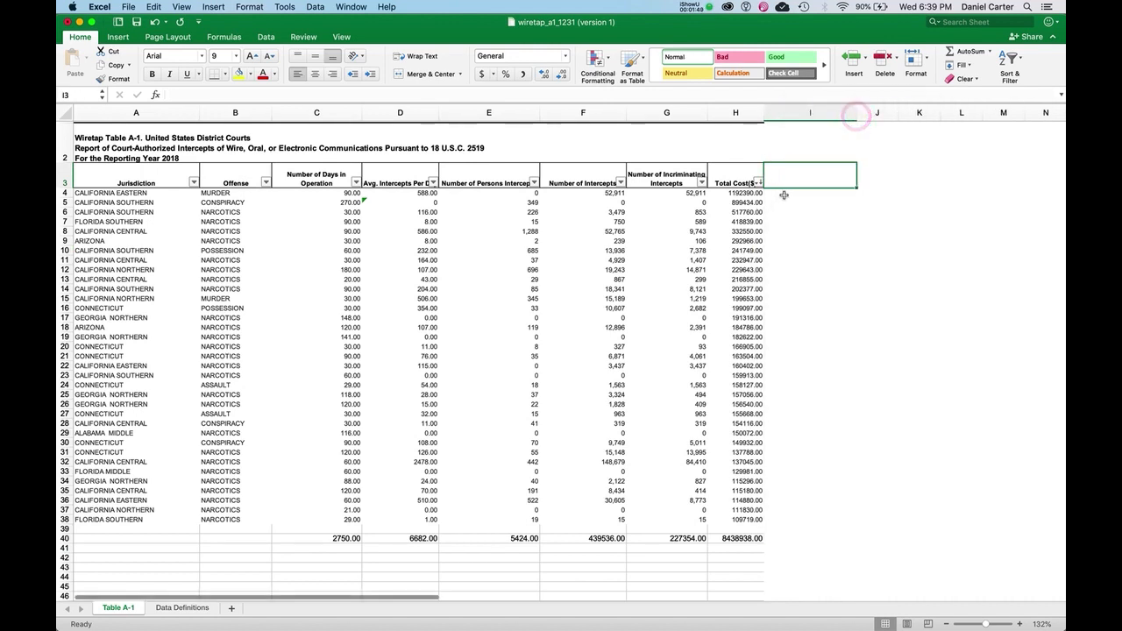
{"action": "left_click", "coordinate": [736, 538]}
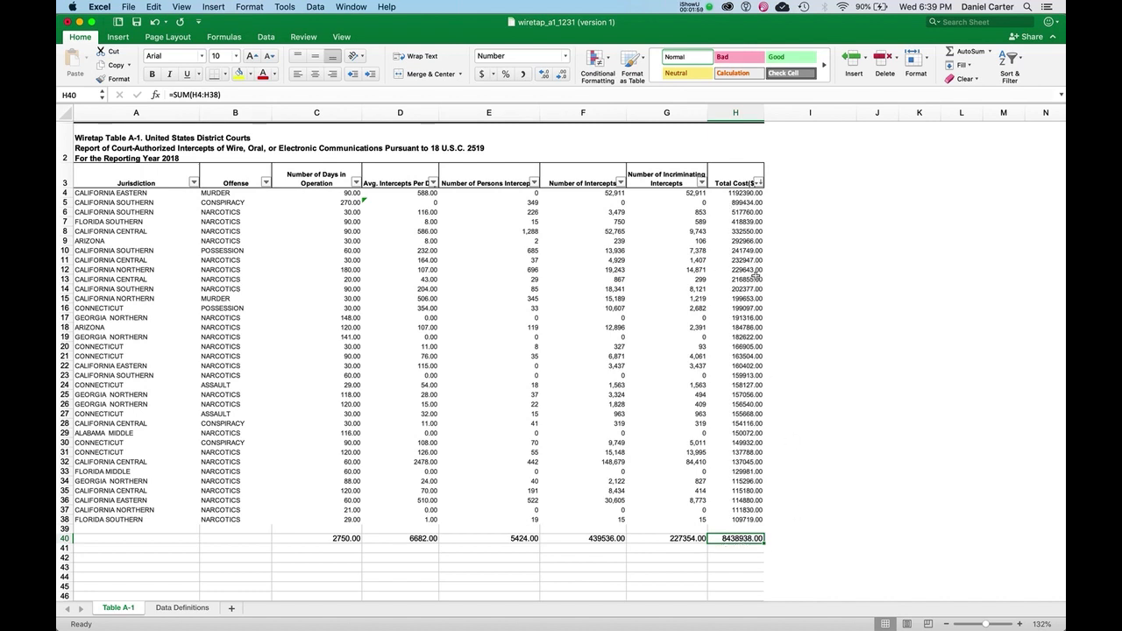
{"action": "left_click", "coordinate": [779, 174]}
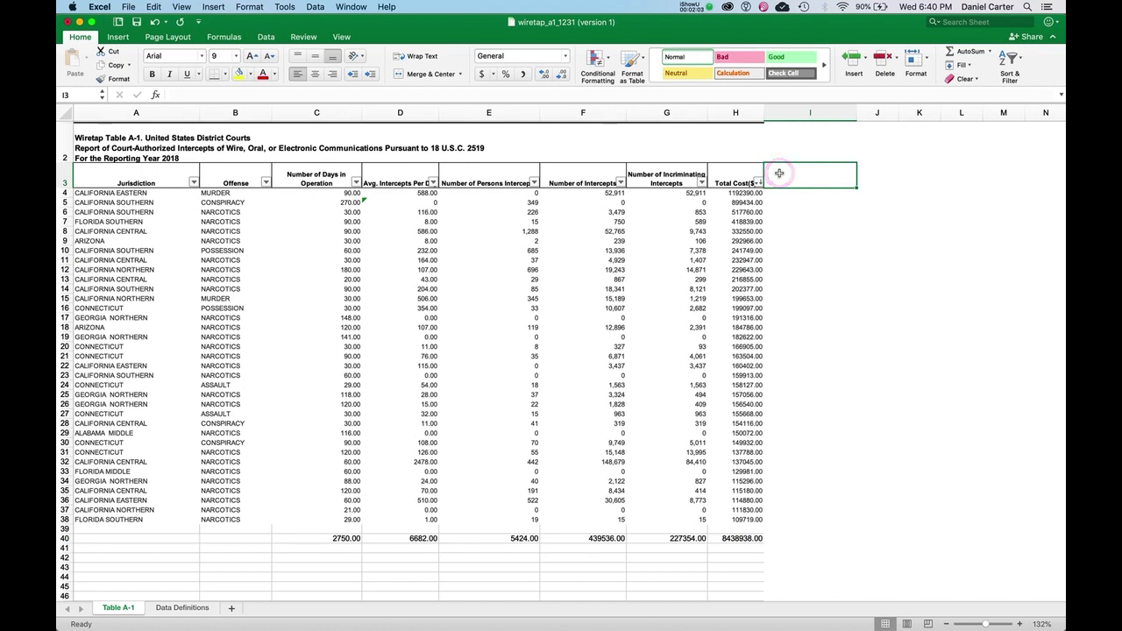
{"action": "type", "text": "%"}
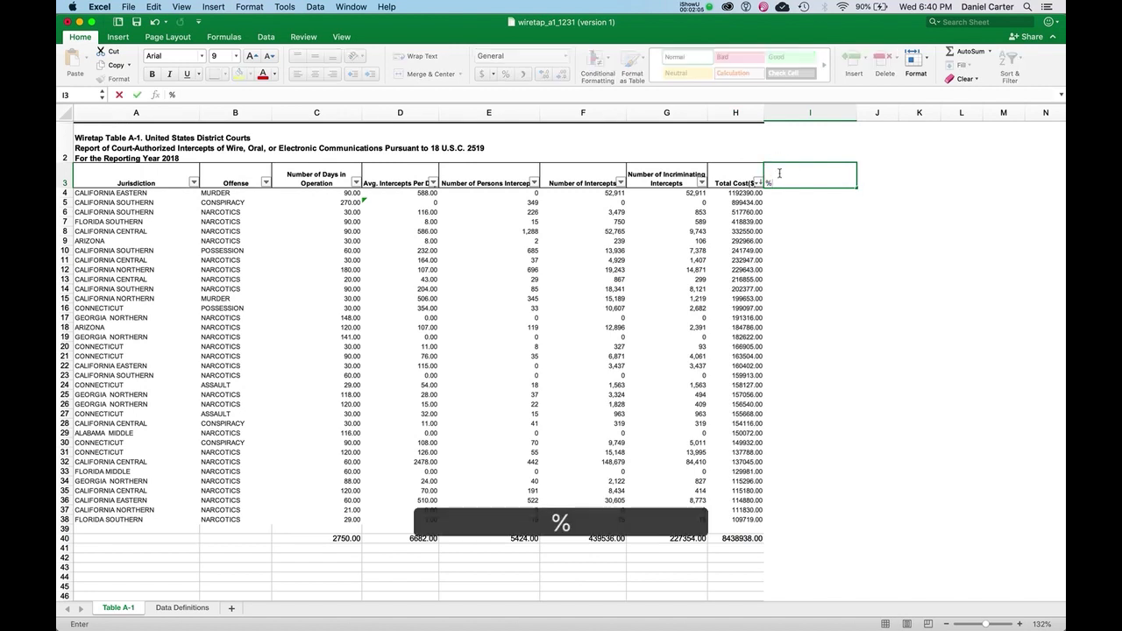
{"action": "type", "text": " of total"}
{"action": "key", "text": "Return"}
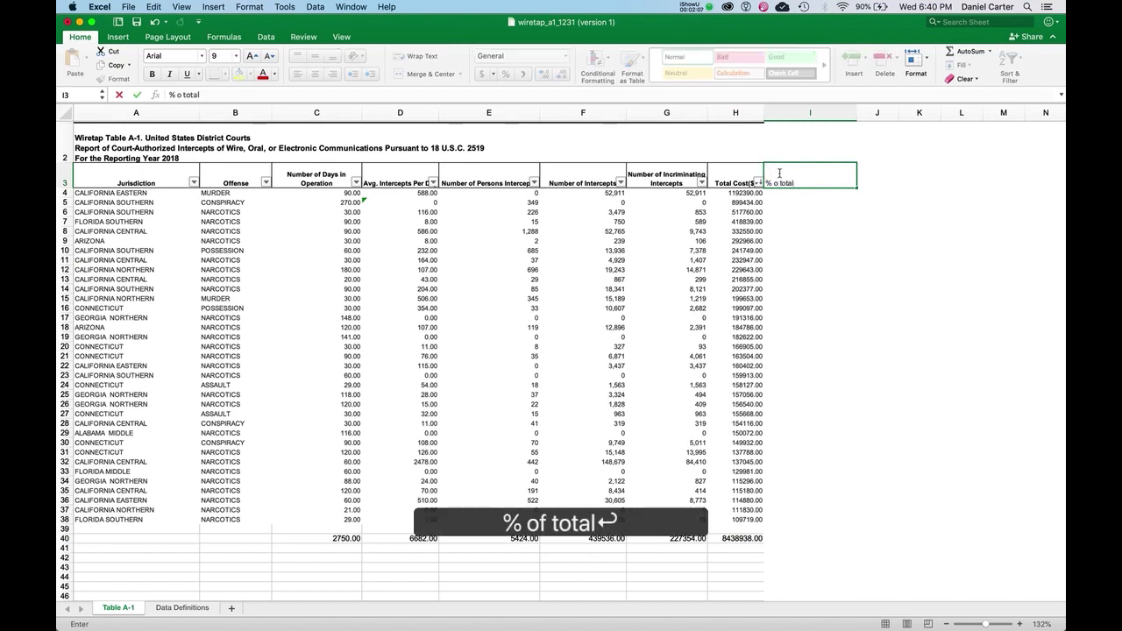
Step: Enter the formula =H4/$H40 in cell I4 to divide the first row's cost by the total cost
{"action": "left_click", "coordinate": [478, 91]}
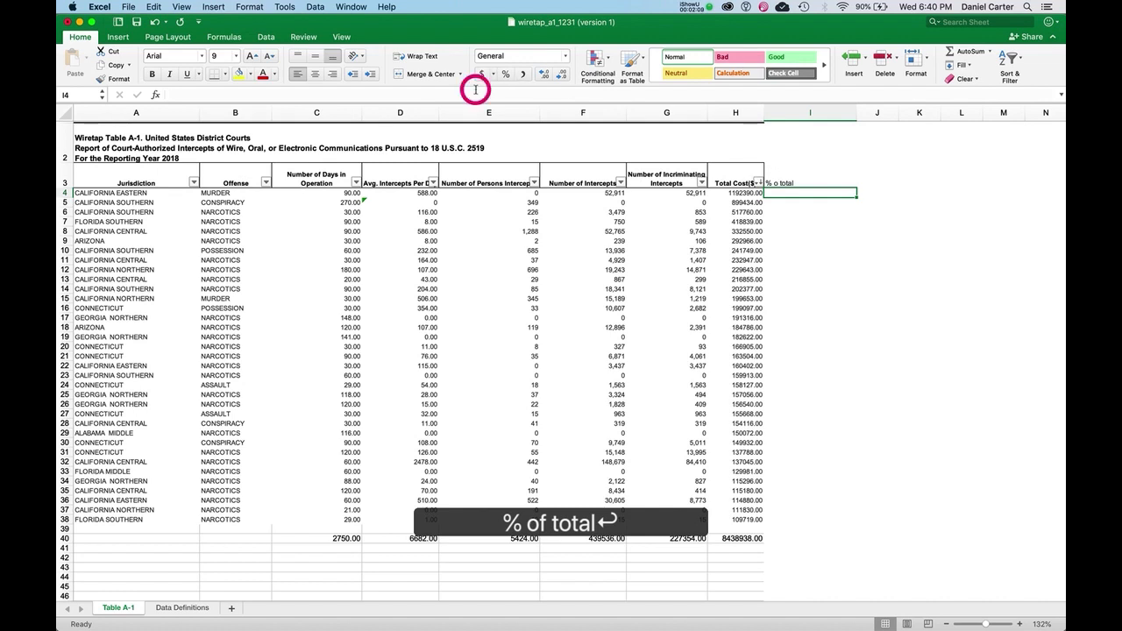
{"action": "type", "text": "="}
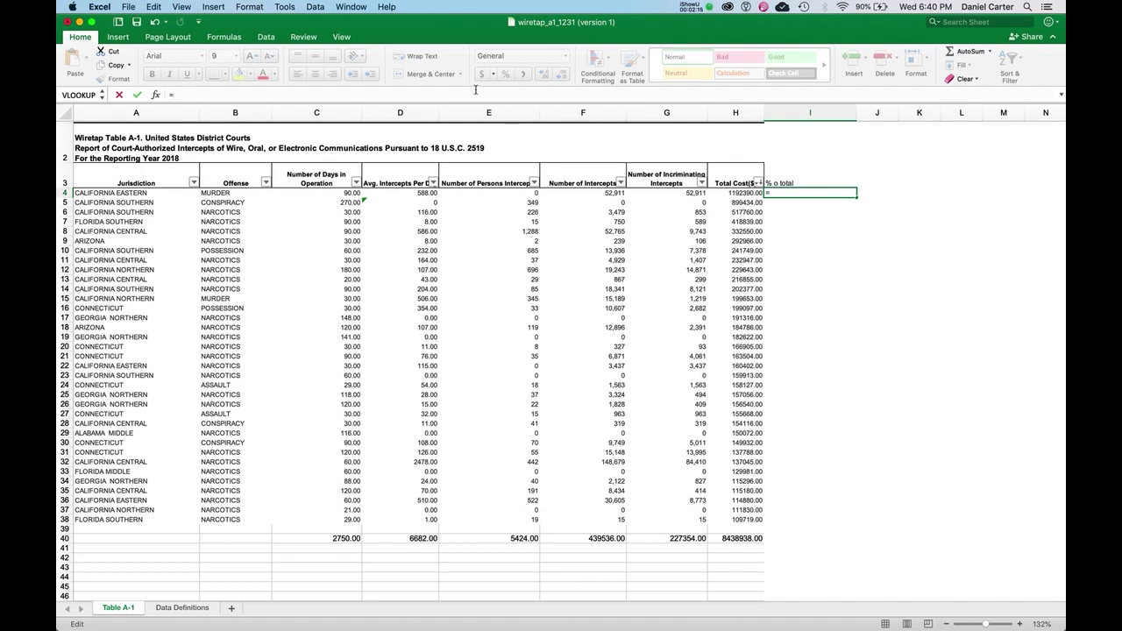
{"action": "left_click", "coordinate": [737, 195]}
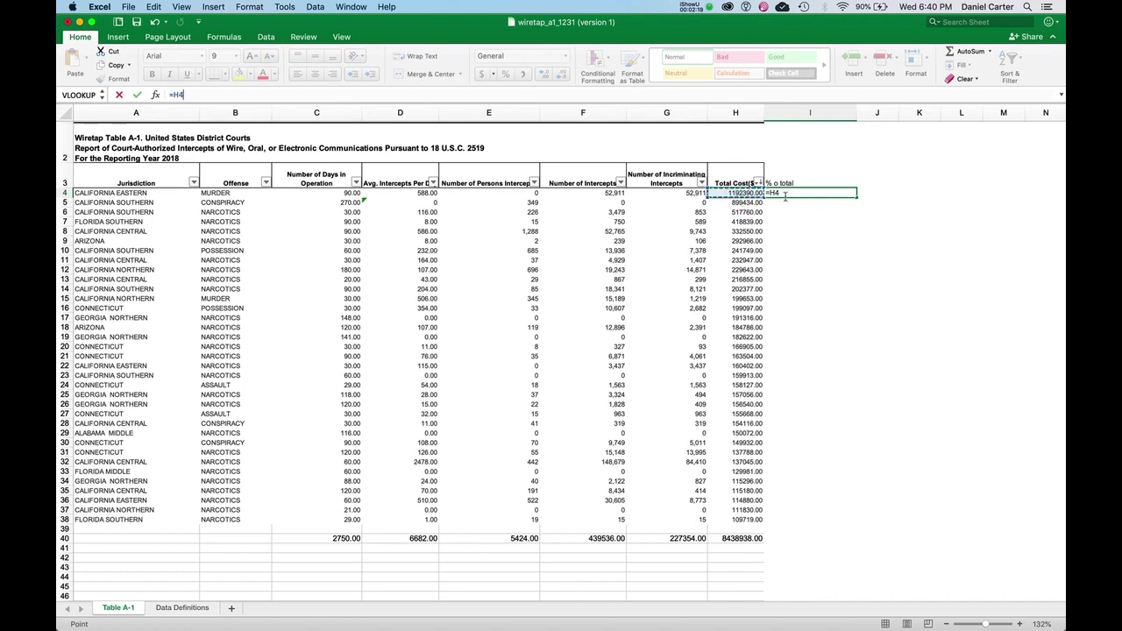
{"action": "type", "text": "/"}
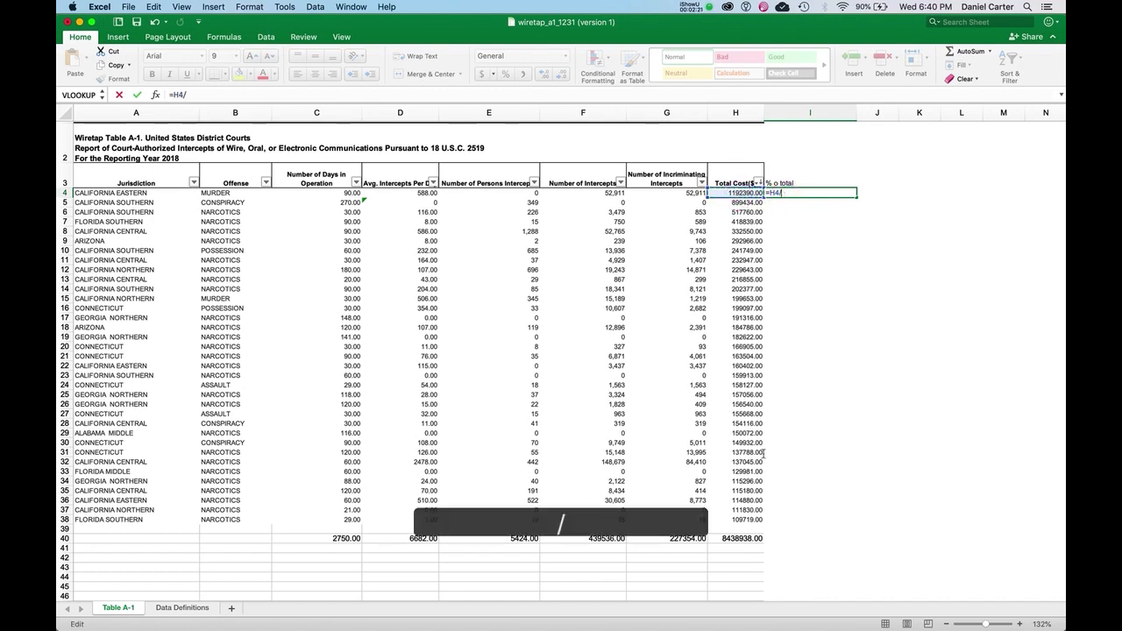
{"action": "left_click", "coordinate": [740, 537]}
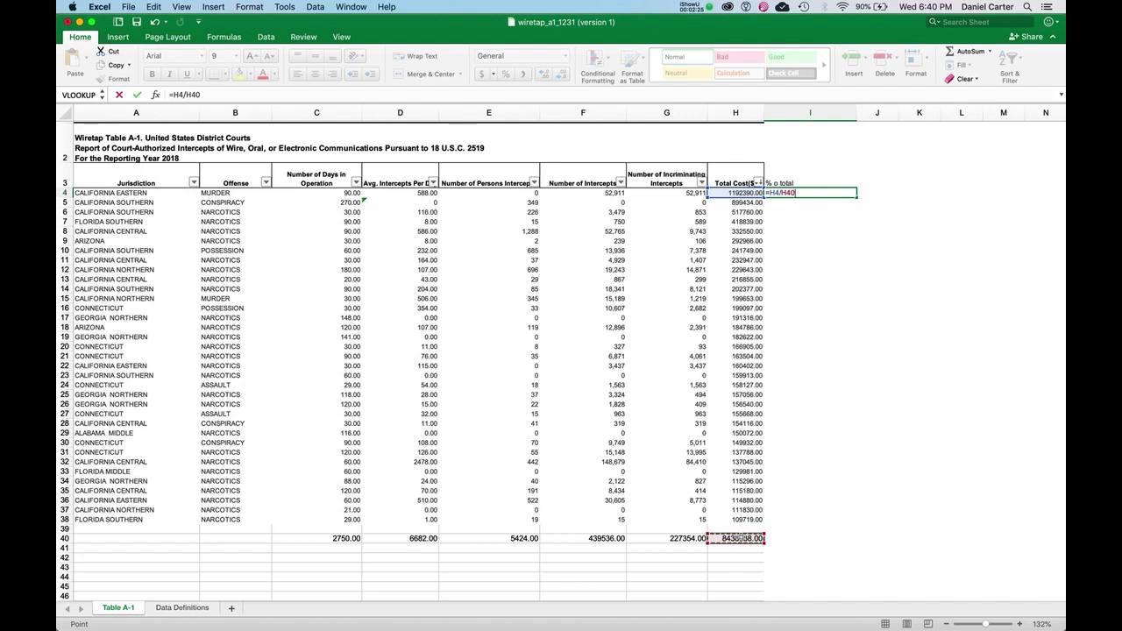
{"action": "key", "text": "Left"}
{"action": "key", "text": "Left"}
{"action": "key", "text": "Right"}
{"action": "key", "text": "Right"}
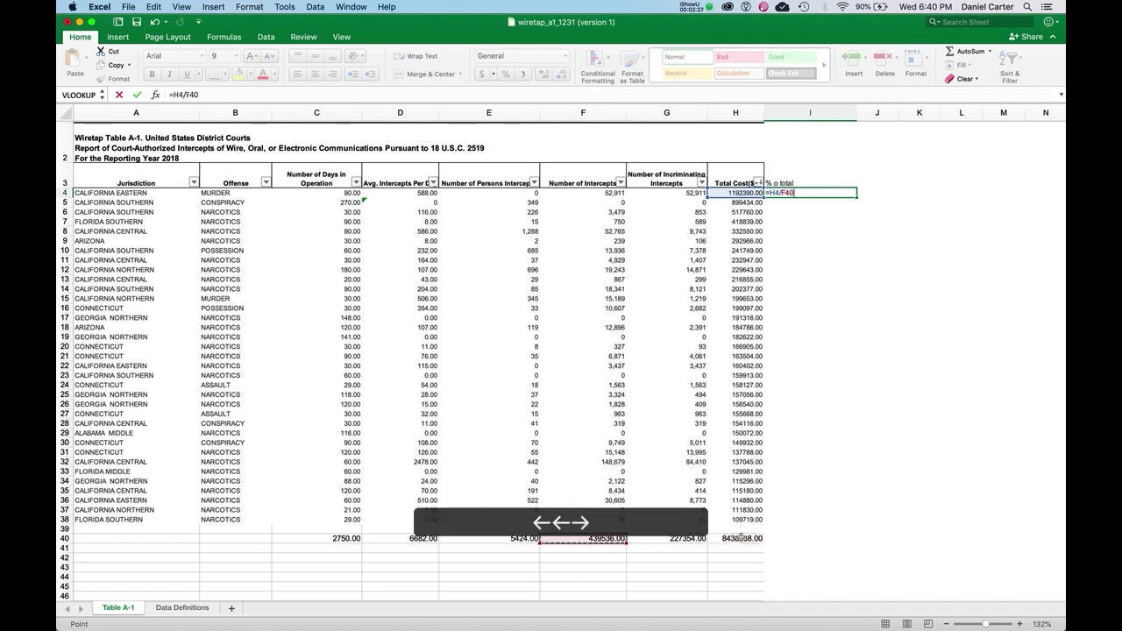
{"action": "left_click", "coordinate": [186, 93]}
{"action": "type", "text": "$"}
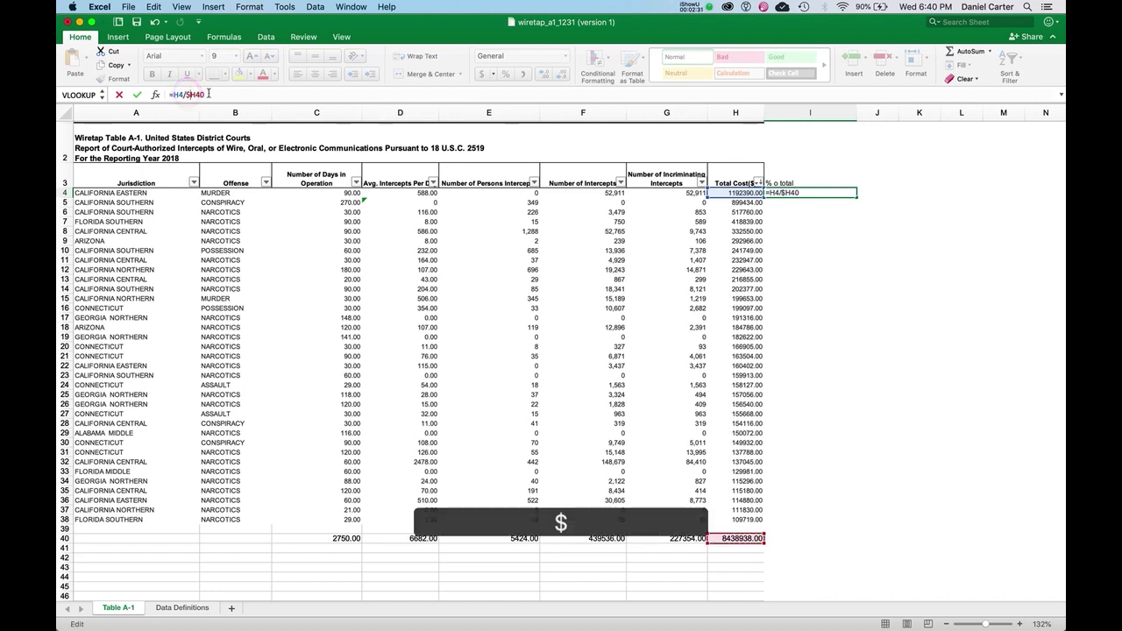
{"action": "key", "text": "Return"}
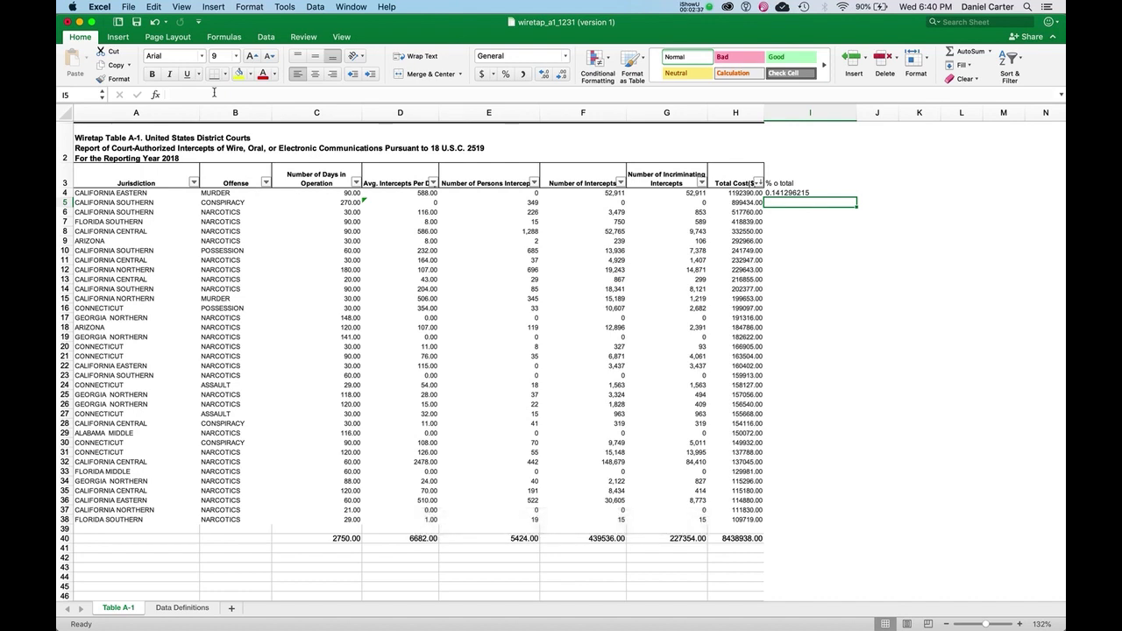
Step: Fill the percentage formula in I4 down column I through row 38
{"action": "key", "text": "Up"}
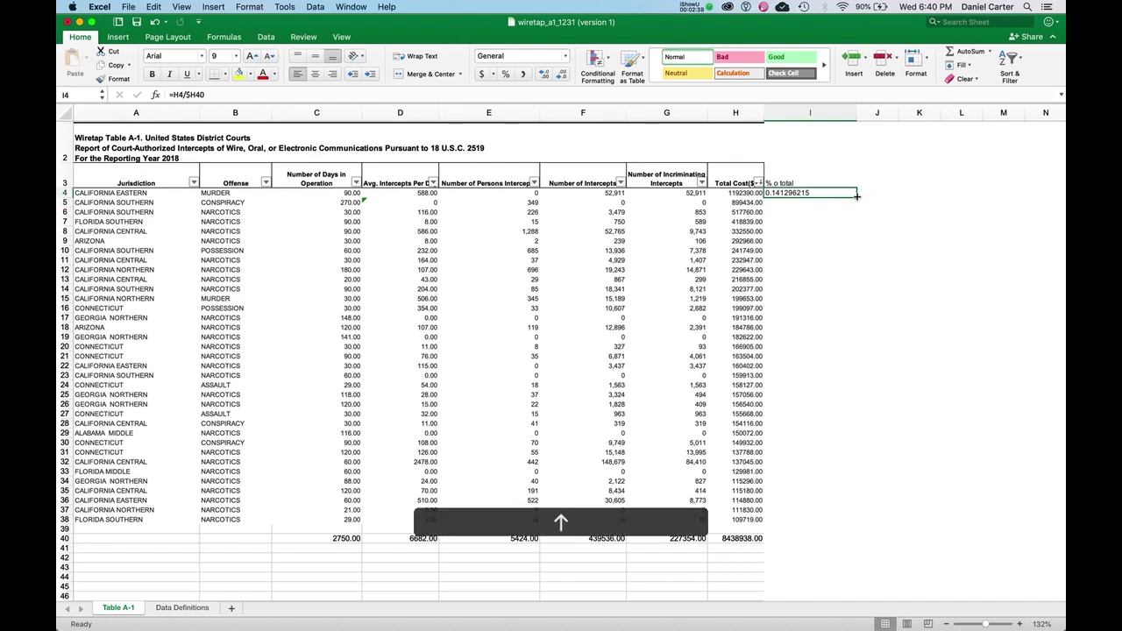
{"action": "left_click_drag", "start_coordinate": [857, 196], "coordinate": [849, 522]}
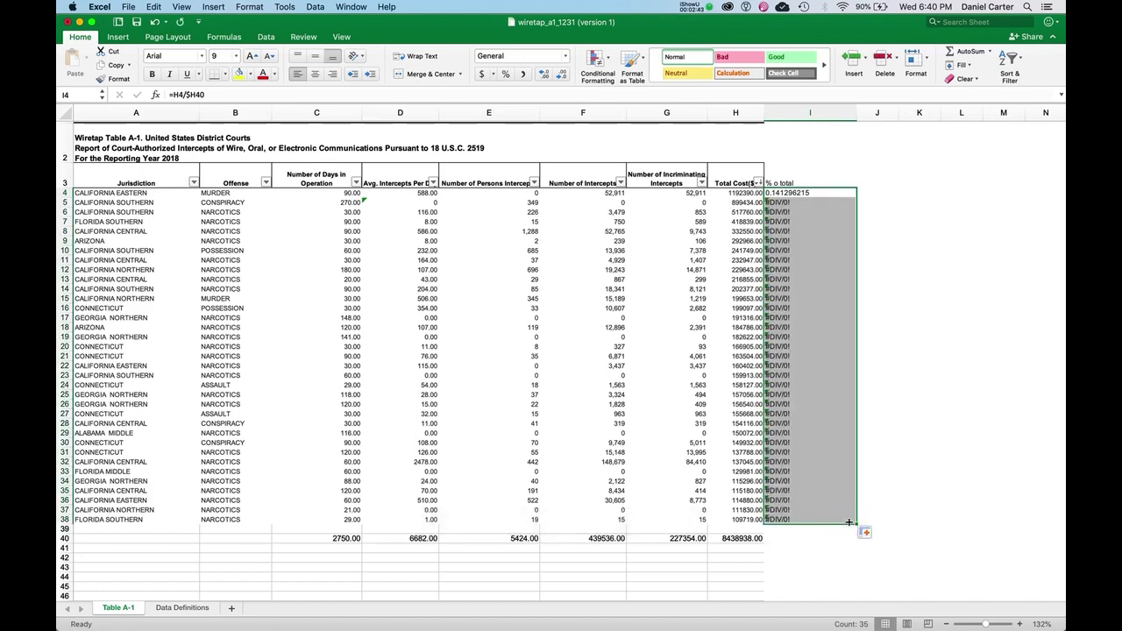
{"action": "left_click", "coordinate": [726, 7]}
{"action": "left_click", "coordinate": [726, 7]}
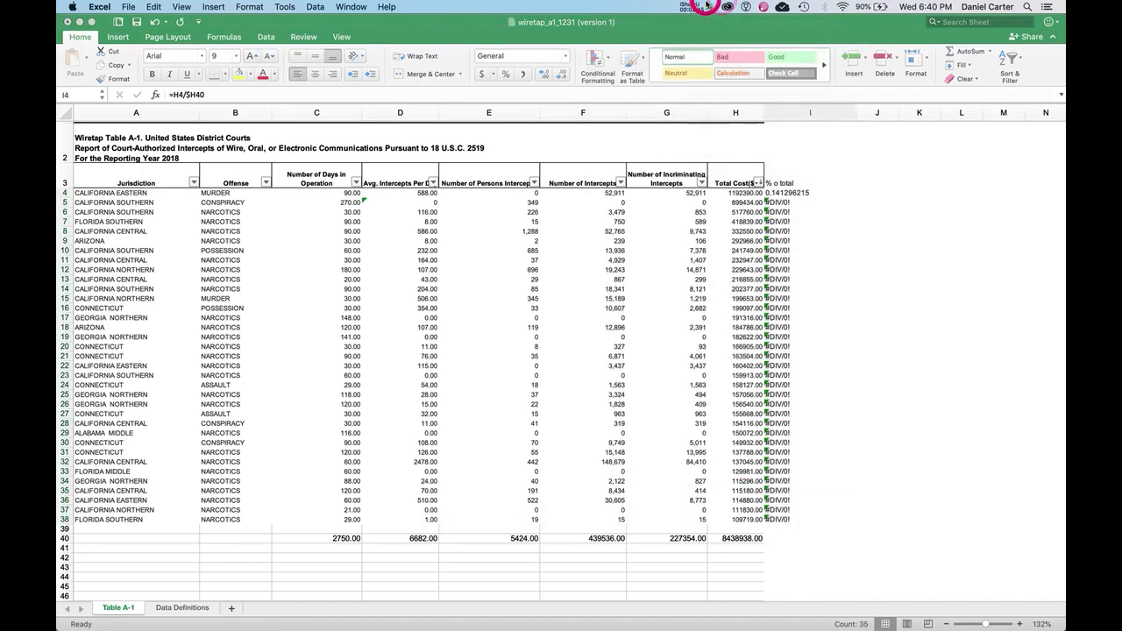
{"action": "left_click", "coordinate": [706, 7]}
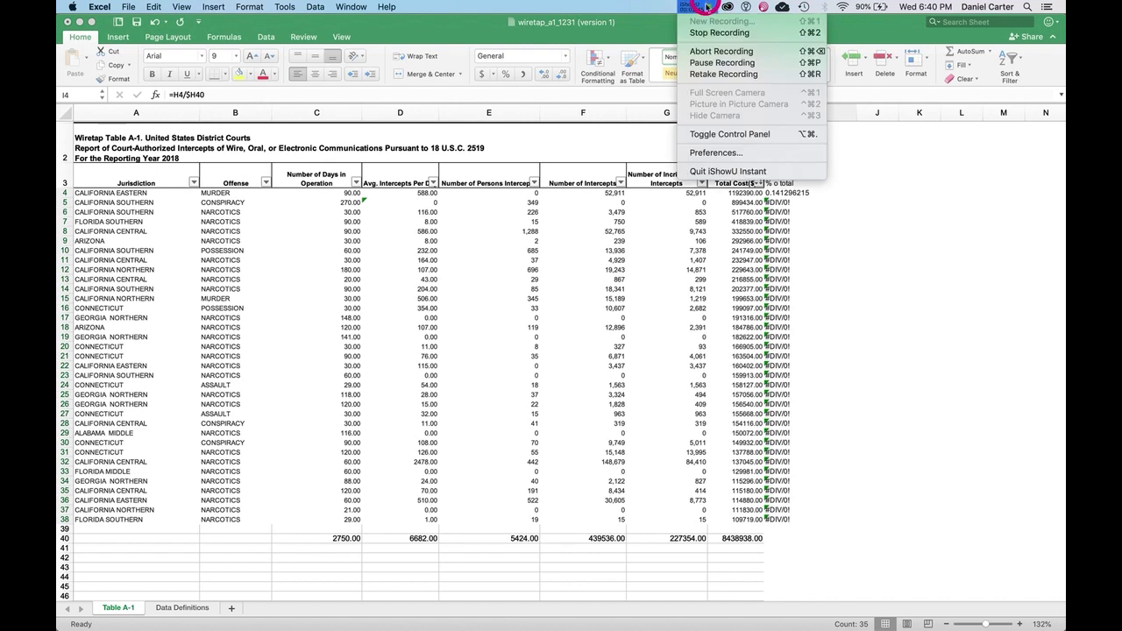
{"action": "left_click", "coordinate": [714, 63]}
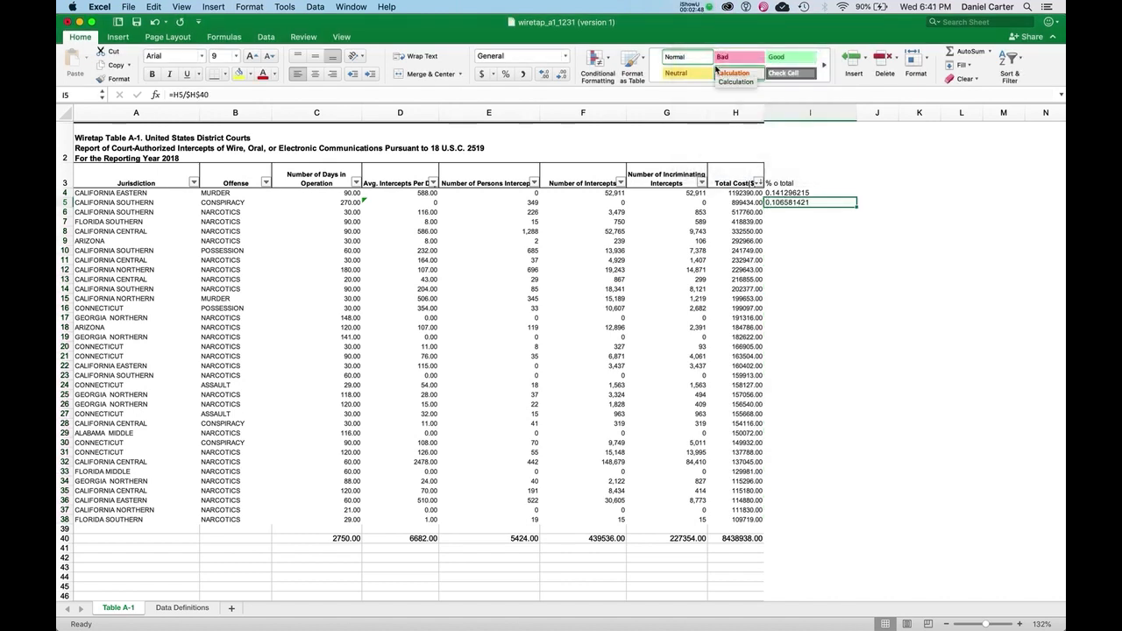
Step: Re-enter the dollar sign before the row number in I5's formula so it reads =H5/$H$40
{"action": "left_click", "coordinate": [194, 93]}
{"action": "key", "text": "Right"}
{"action": "key", "text": "BackSpace"}
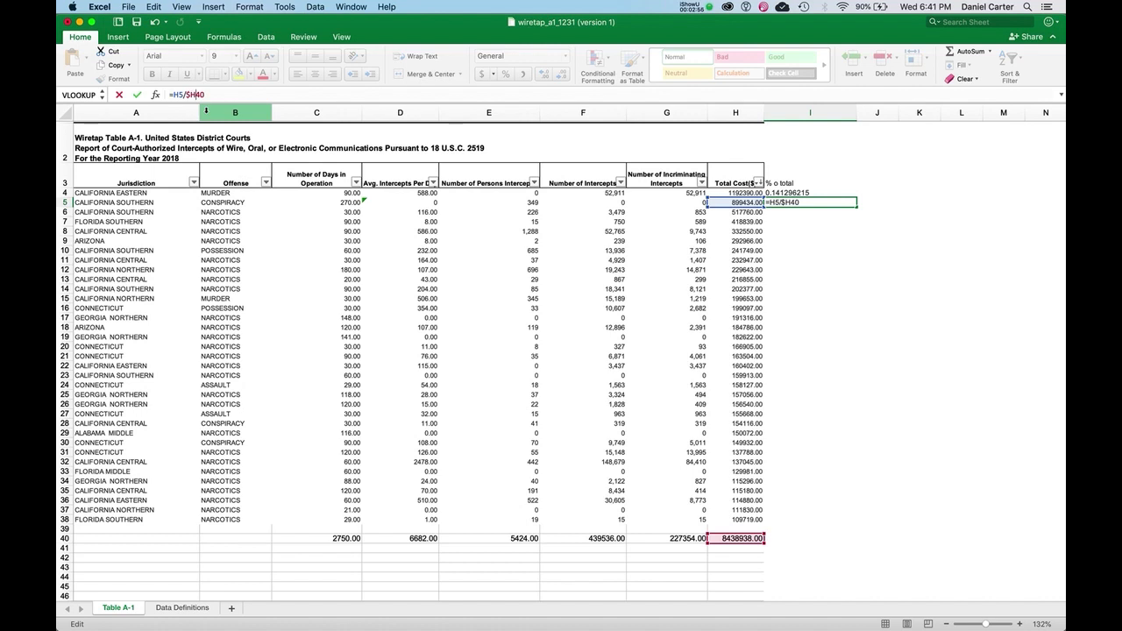
{"action": "type", "text": "$"}
{"action": "key", "text": "Return"}
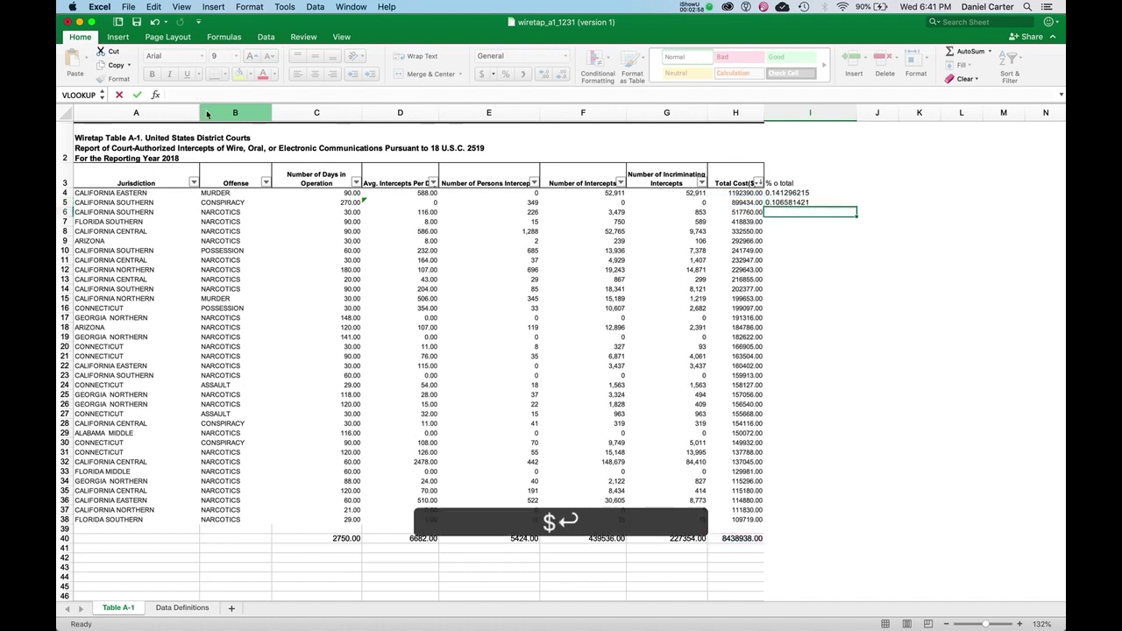
Step: Try filling the formula in I5 down to I38 with the fill handle, and undo the fill
{"action": "left_click", "coordinate": [796, 201]}
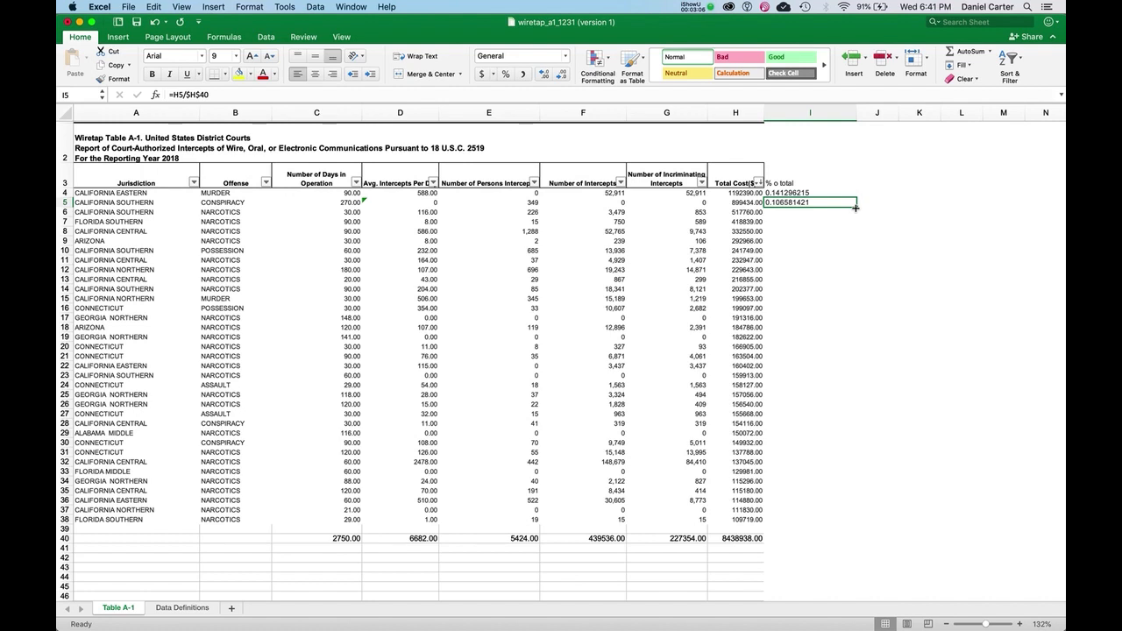
{"action": "left_click_drag", "start_coordinate": [856, 207], "coordinate": [860, 522]}
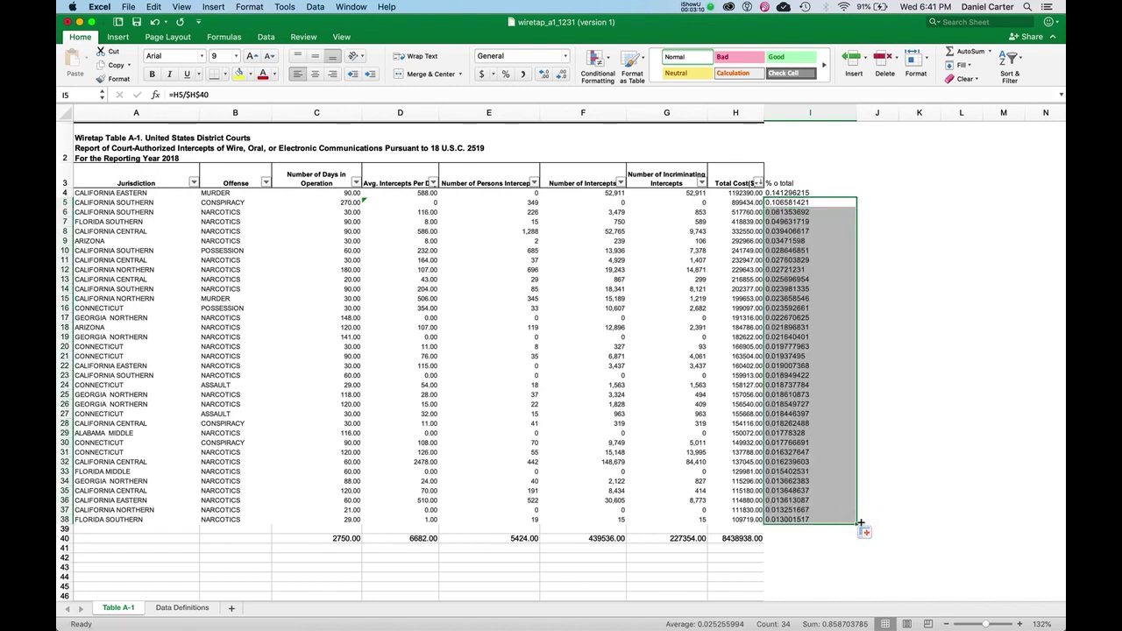
{"action": "key", "text": "super+z"}
Step: Fill the formula in I5 down through I38 with the Fill Down command and select I4 to check its formula
{"action": "left_click", "coordinate": [805, 202]}
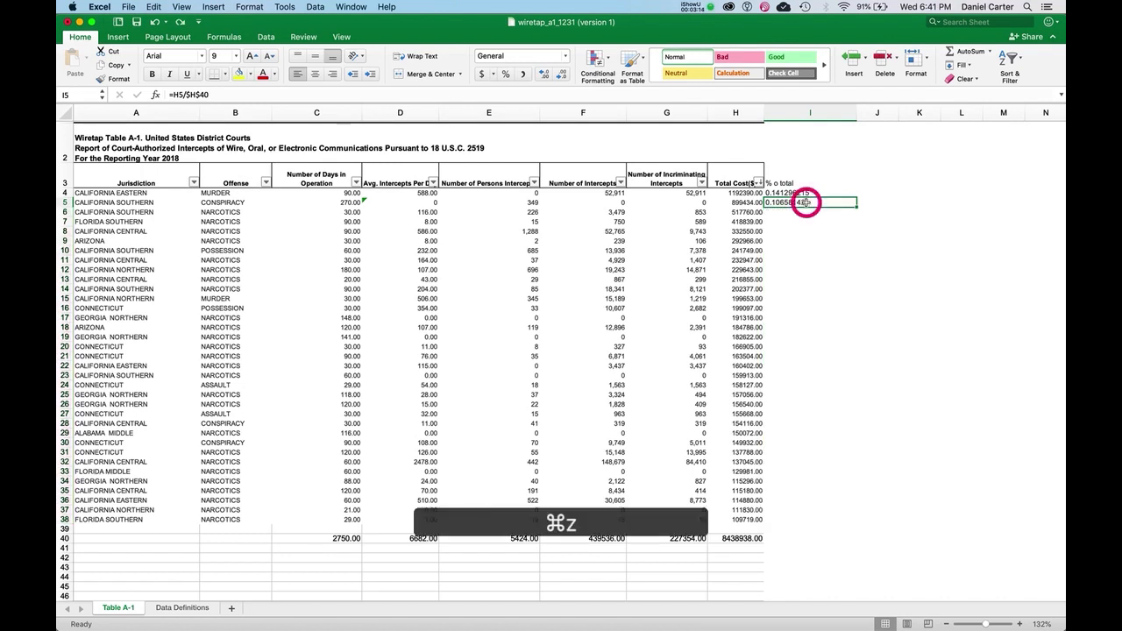
{"action": "left_click", "coordinate": [796, 518], "text": "shift"}
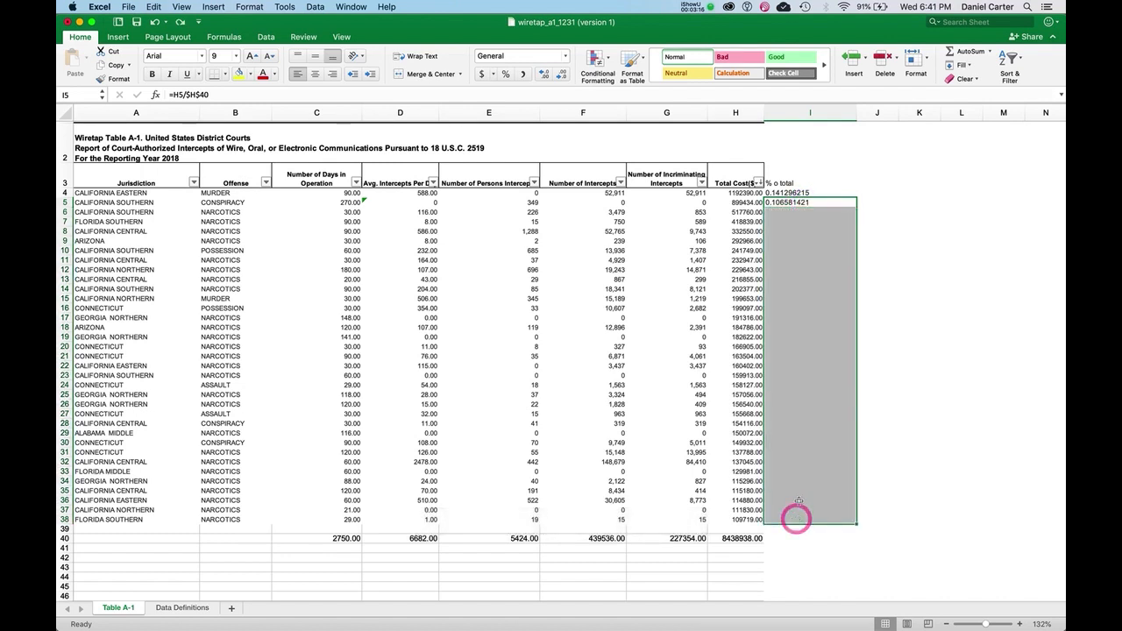
{"action": "left_click", "coordinate": [961, 65]}
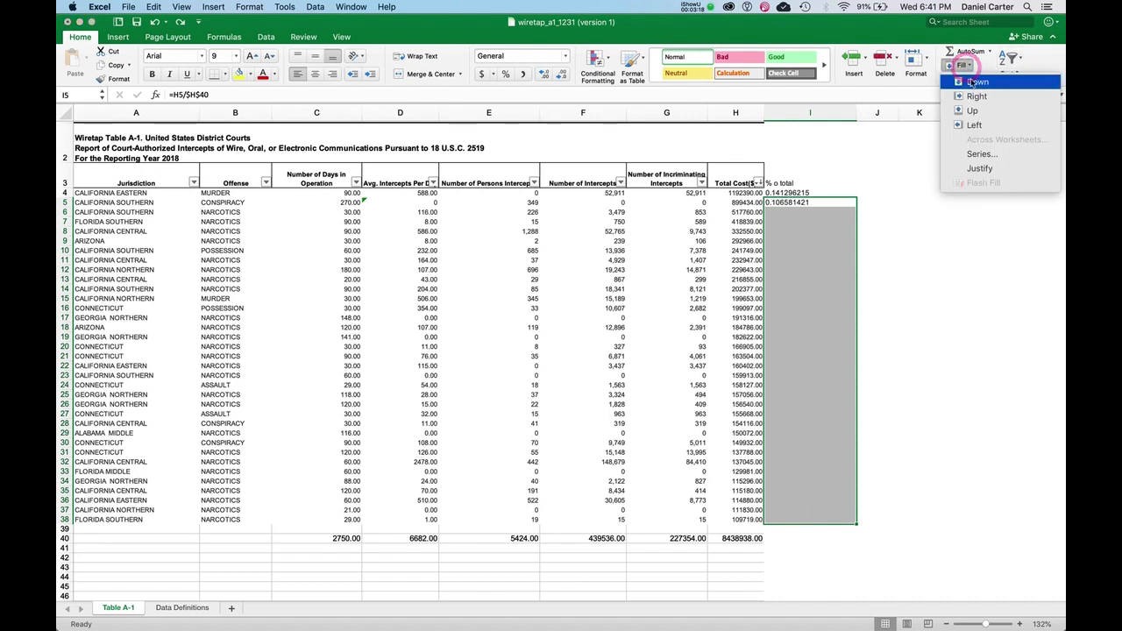
{"action": "left_click", "coordinate": [972, 82]}
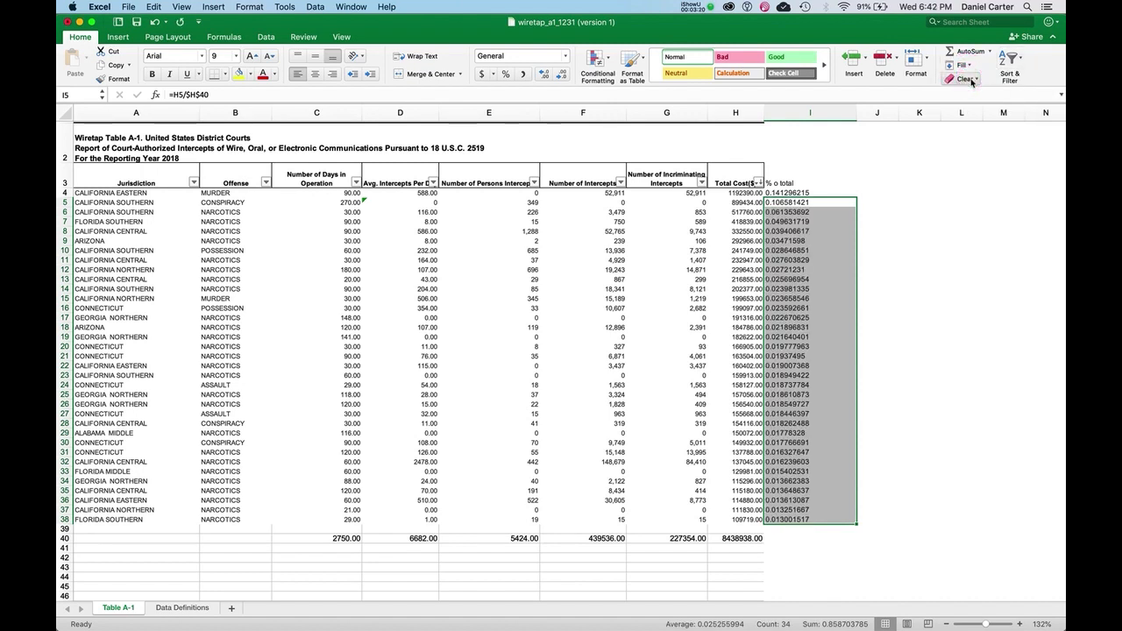
{"action": "left_click", "coordinate": [800, 186]}
{"action": "left_click", "coordinate": [802, 192]}
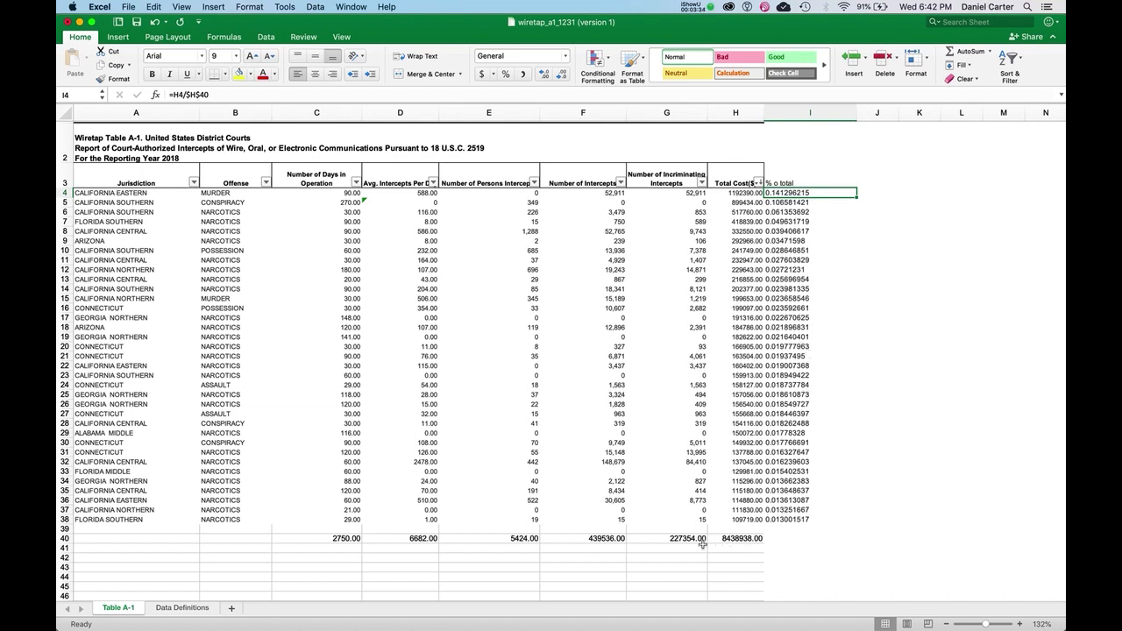
Step: Clear the totals in C40:H40 and the "% o total" column from I3 through I38
{"action": "left_click_drag", "start_coordinate": [294, 534], "coordinate": [751, 538]}
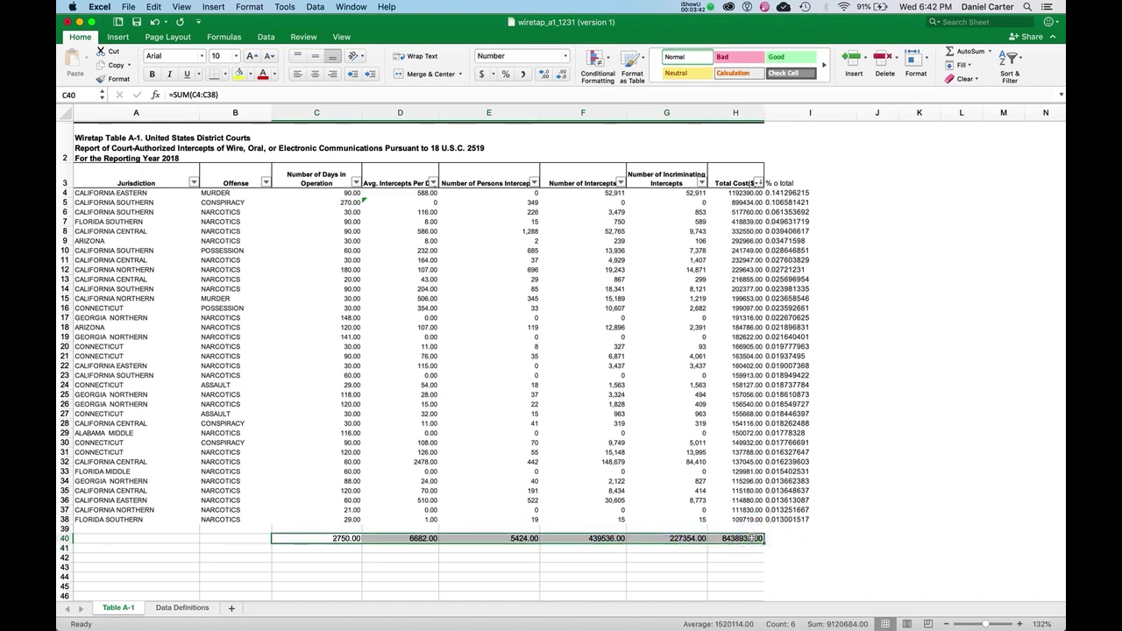
{"action": "key", "text": "Delete"}
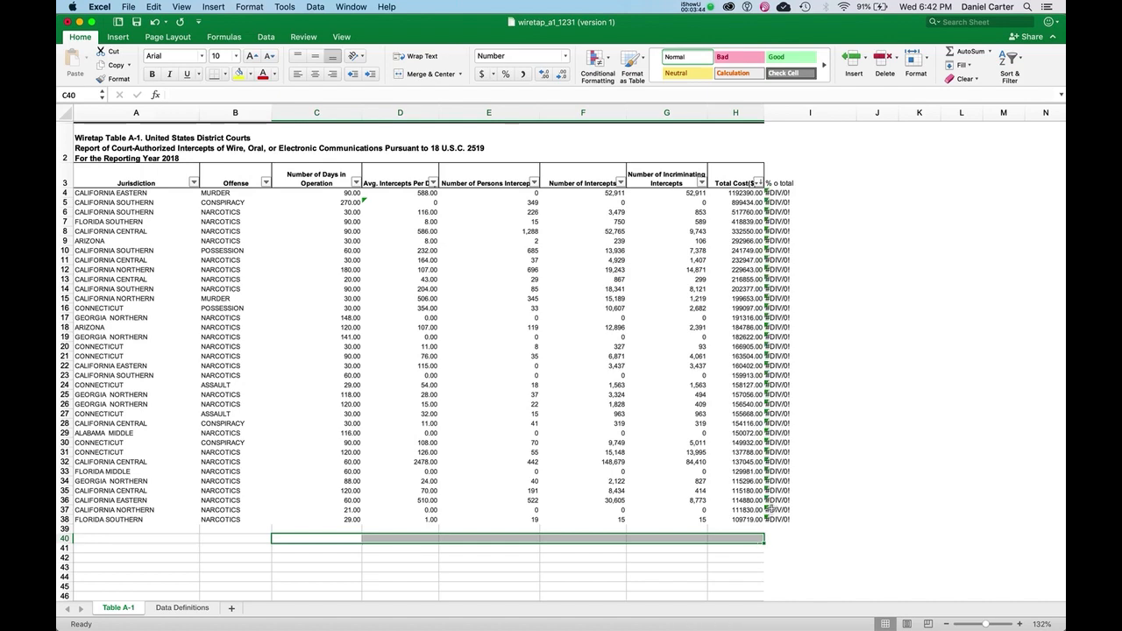
{"action": "left_click_drag", "start_coordinate": [774, 517], "coordinate": [784, 175]}
{"action": "left_click", "coordinate": [667, 298]}
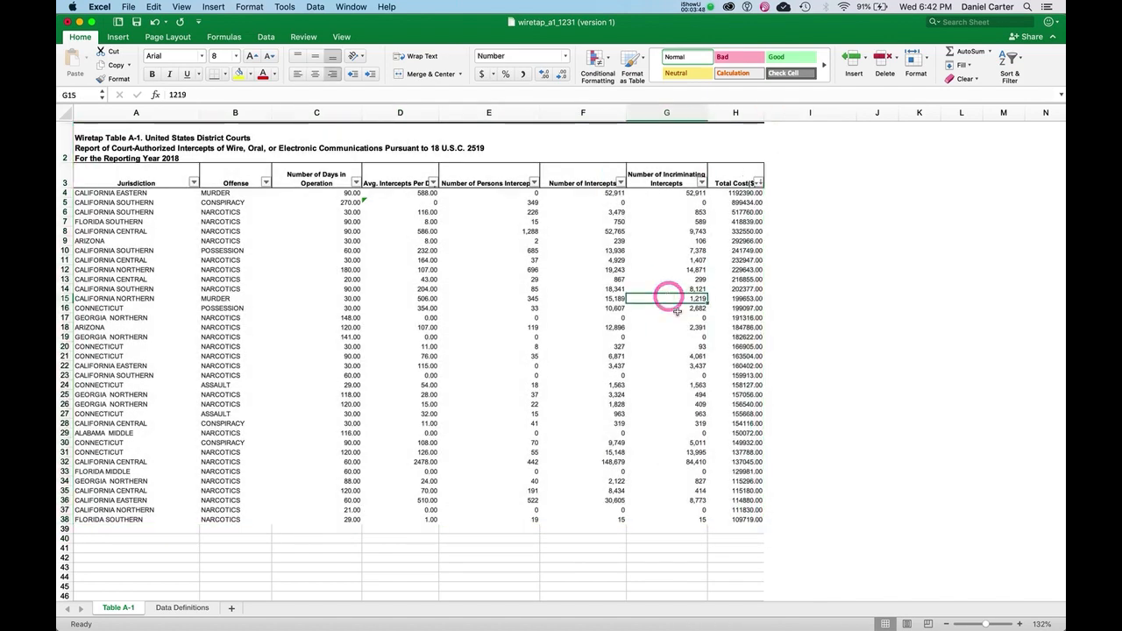
{"action": "left_click", "coordinate": [707, 531]}
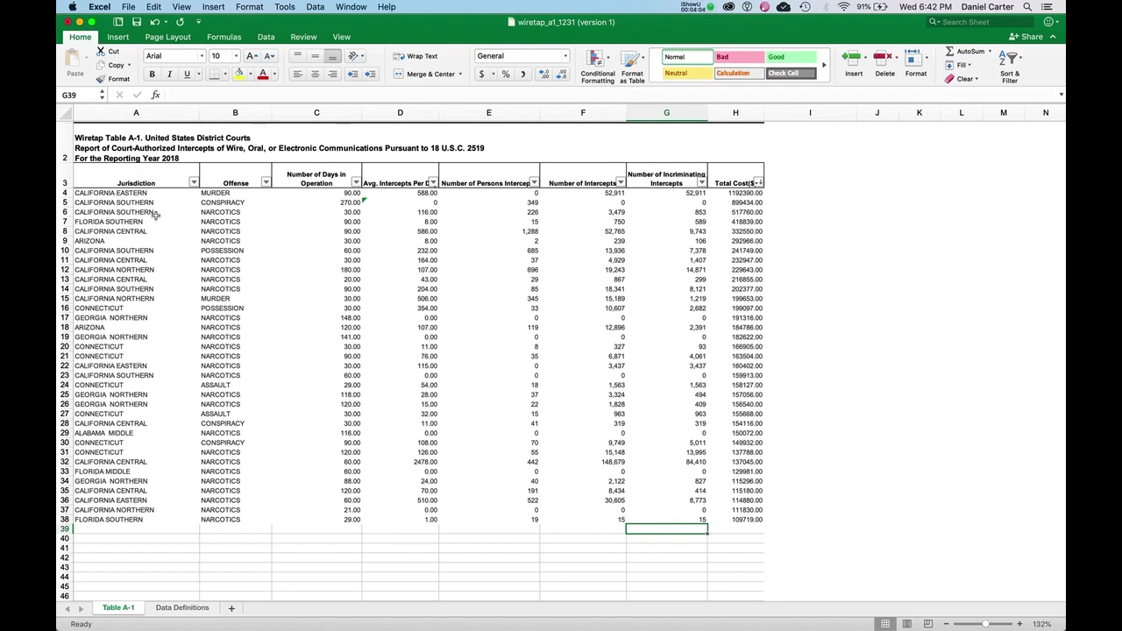
Step: Create a PivotTable on a new worksheet from the wiretap data in 'Table A-1'!$A$3:$H$38
{"action": "left_click", "coordinate": [139, 194]}
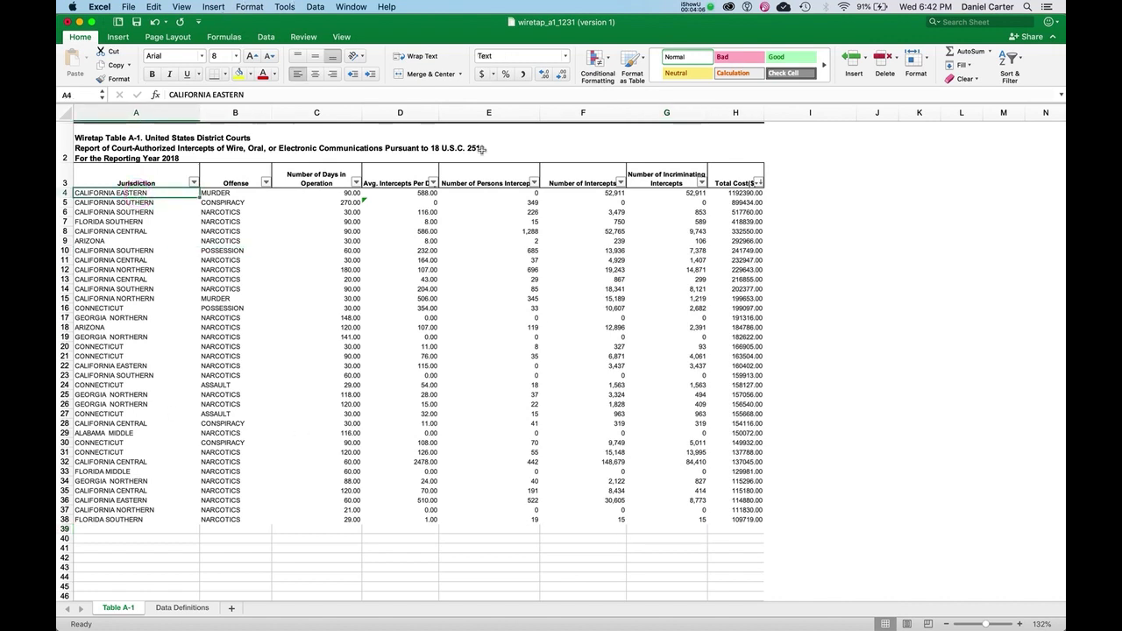
{"action": "left_click", "coordinate": [317, 7]}
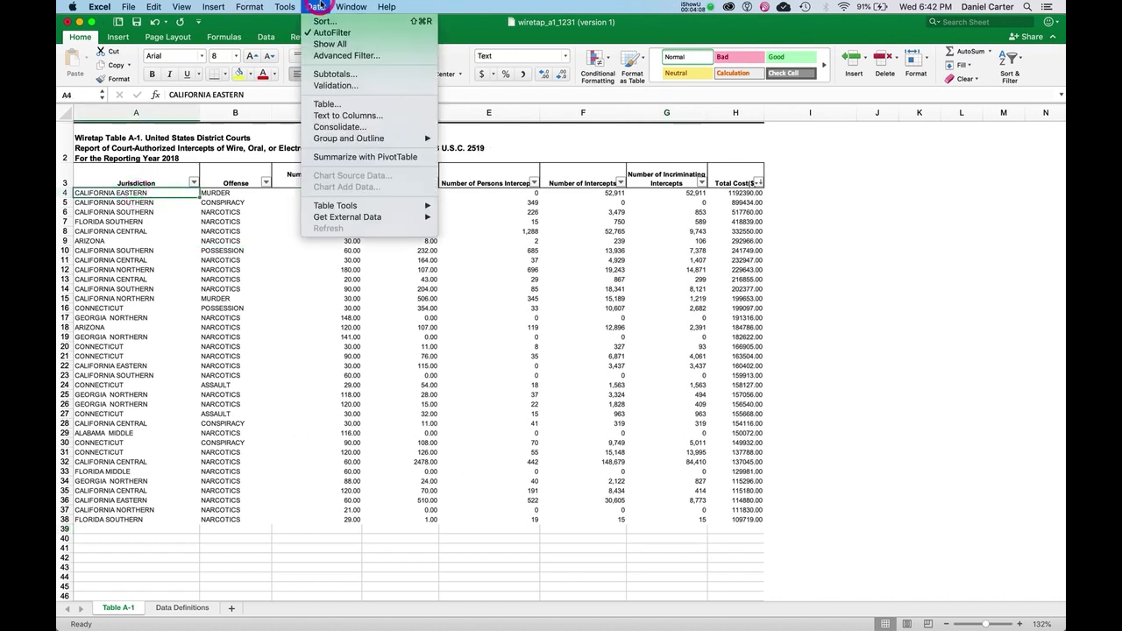
{"action": "left_click", "coordinate": [376, 158]}
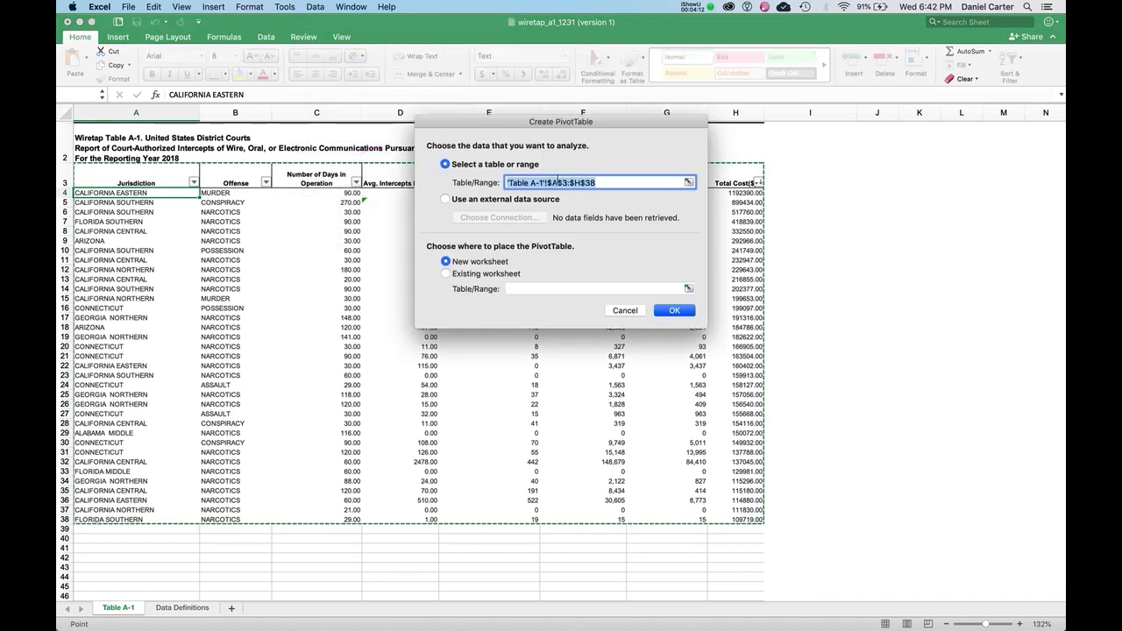
{"action": "left_click", "coordinate": [673, 310]}
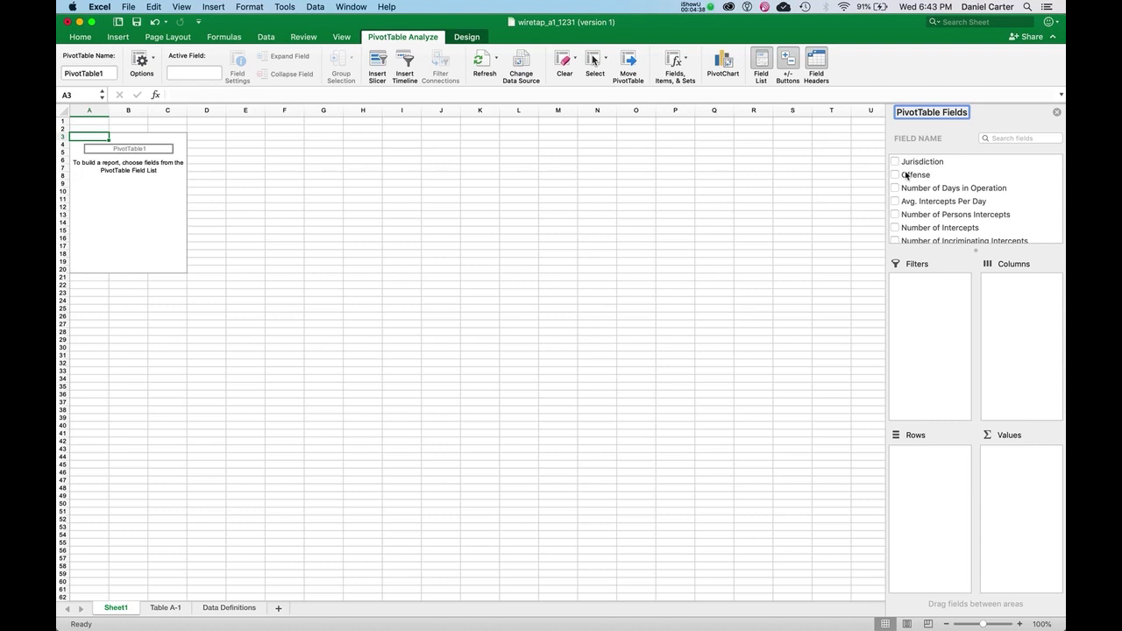
Step: Add the Offense field to the PivotTable as row labels and also as a count in the values
{"action": "left_click_drag", "start_coordinate": [906, 176], "coordinate": [929, 476]}
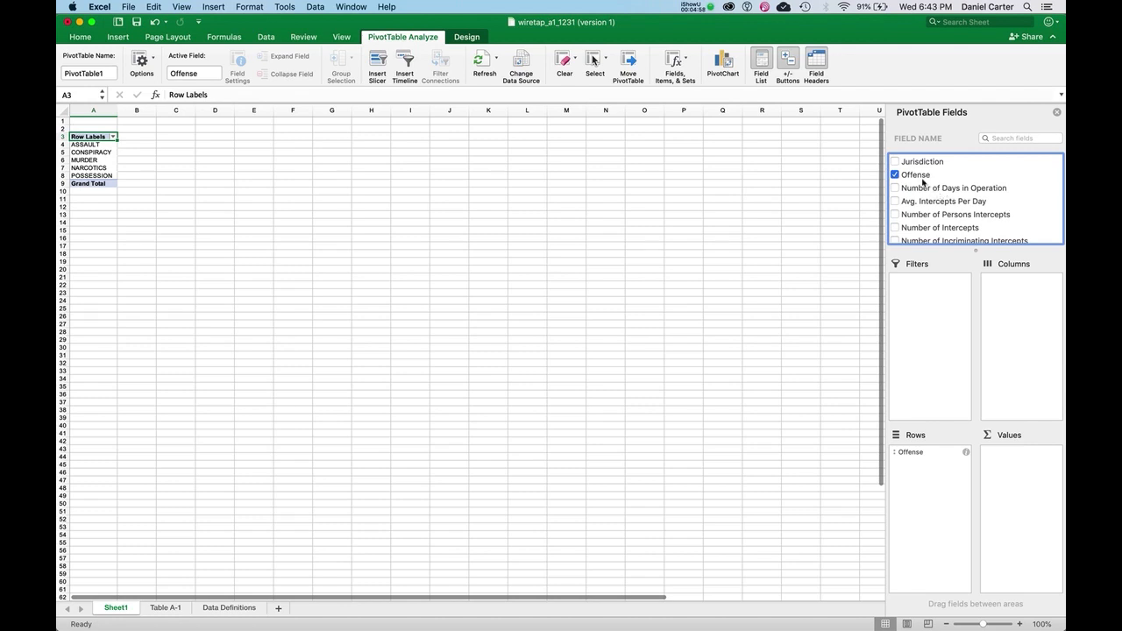
{"action": "left_click_drag", "start_coordinate": [920, 178], "coordinate": [1010, 486]}
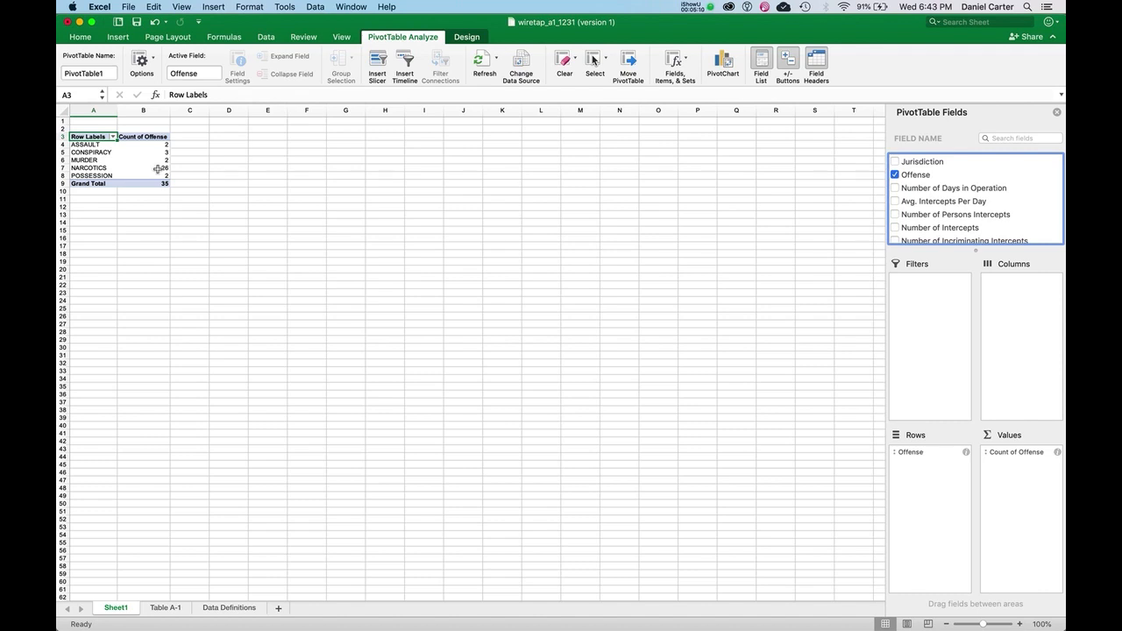
Step: Check the summary options of Count of Offense without changing them, and remove that field from the PivotTable's values
{"action": "left_click", "coordinate": [1057, 452]}
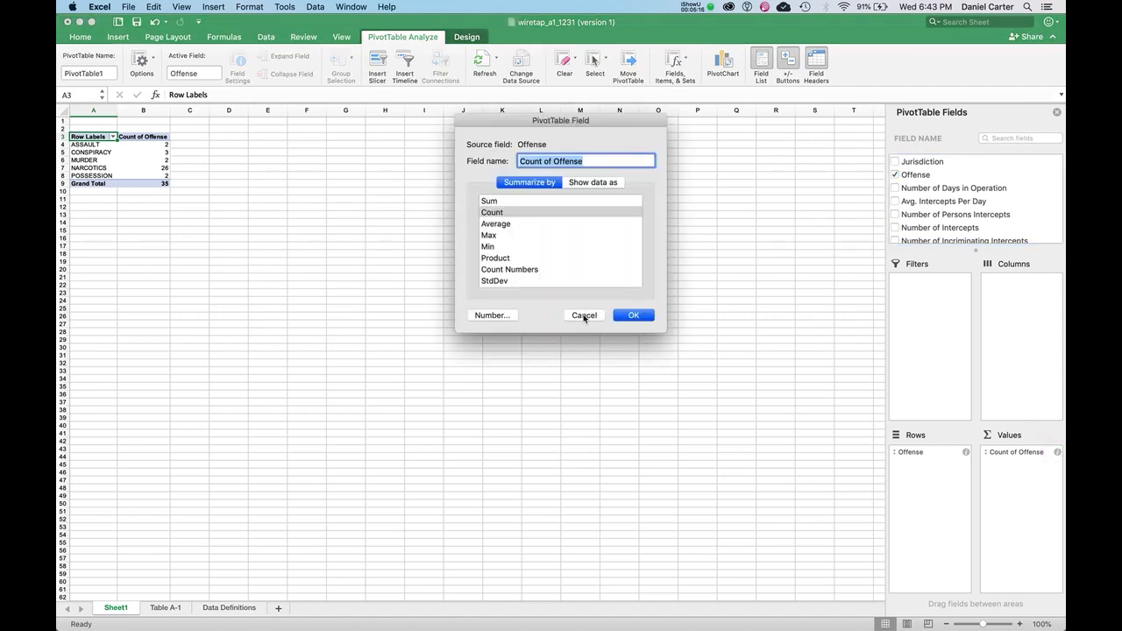
{"action": "left_click", "coordinate": [582, 314]}
{"action": "left_click", "coordinate": [1012, 454]}
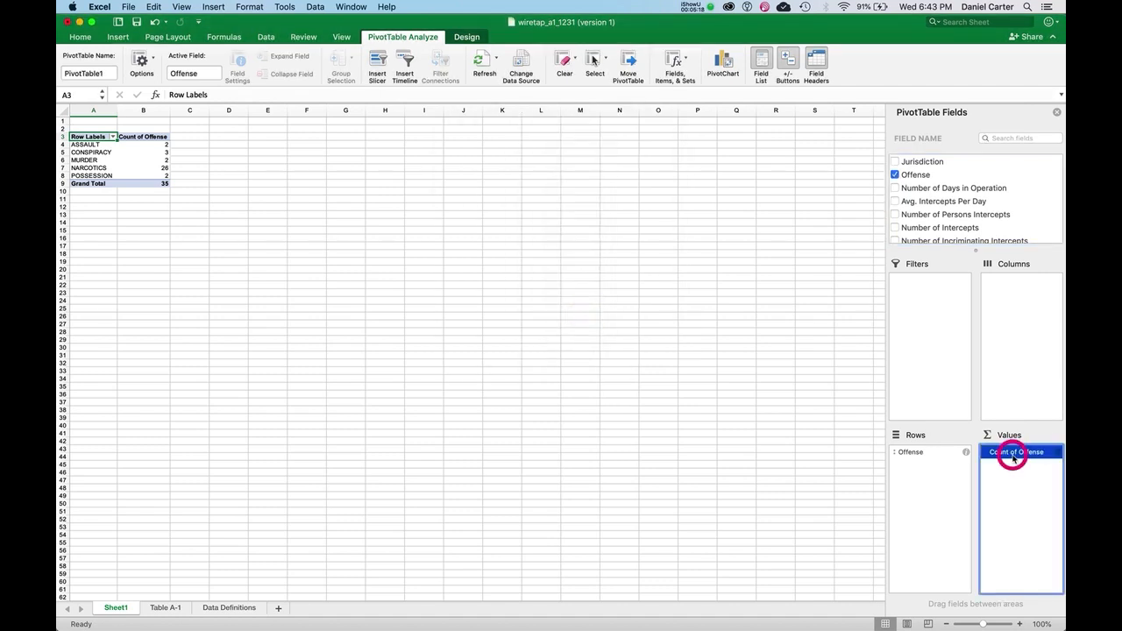
{"action": "left_click_drag", "start_coordinate": [1012, 456], "coordinate": [950, 189]}
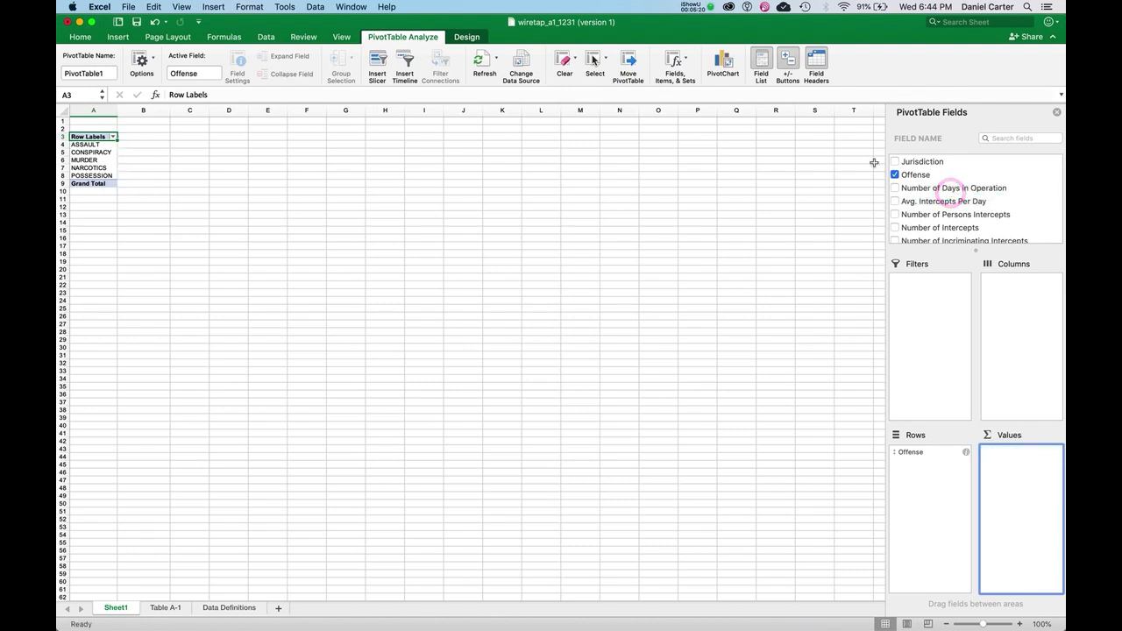
Step: Add Total Cost($) to the PivotTable's values and summarize it by Average
{"action": "scroll", "coordinate": [948, 235], "scroll_direction": "down", "scroll_amount": 2}
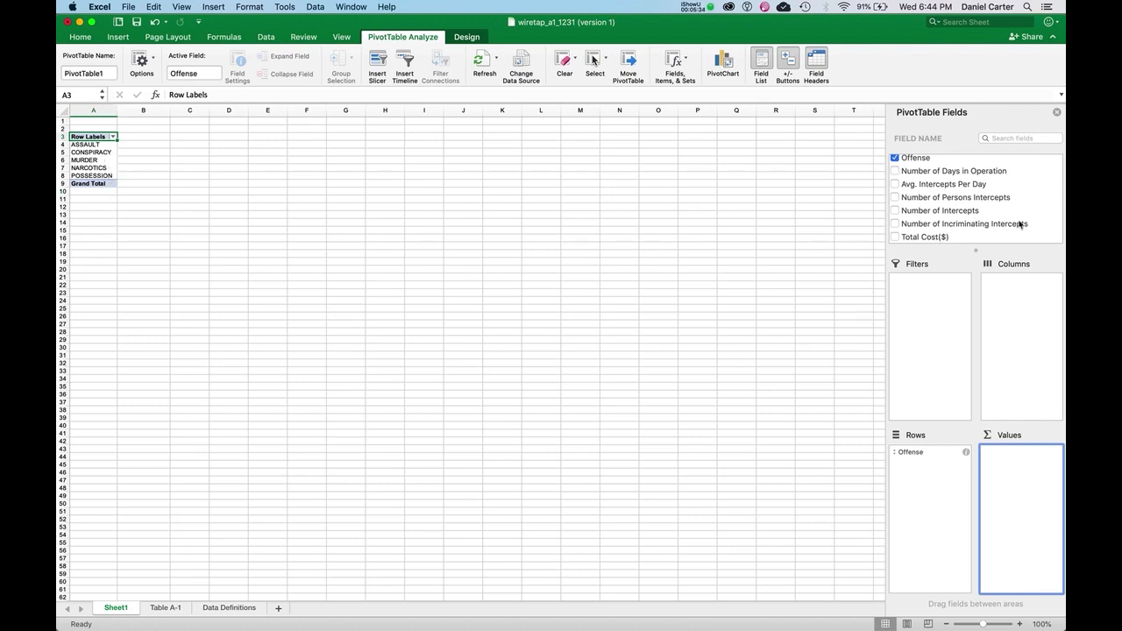
{"action": "left_click_drag", "start_coordinate": [931, 238], "coordinate": [1022, 504]}
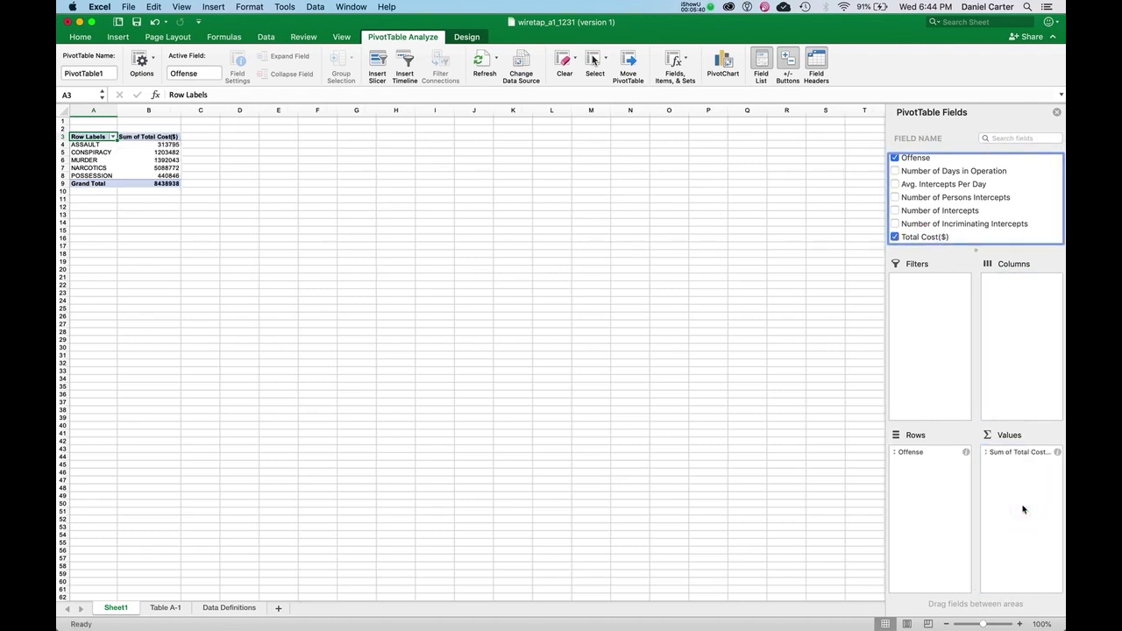
{"action": "left_click_drag", "start_coordinate": [982, 626], "coordinate": [994, 623]}
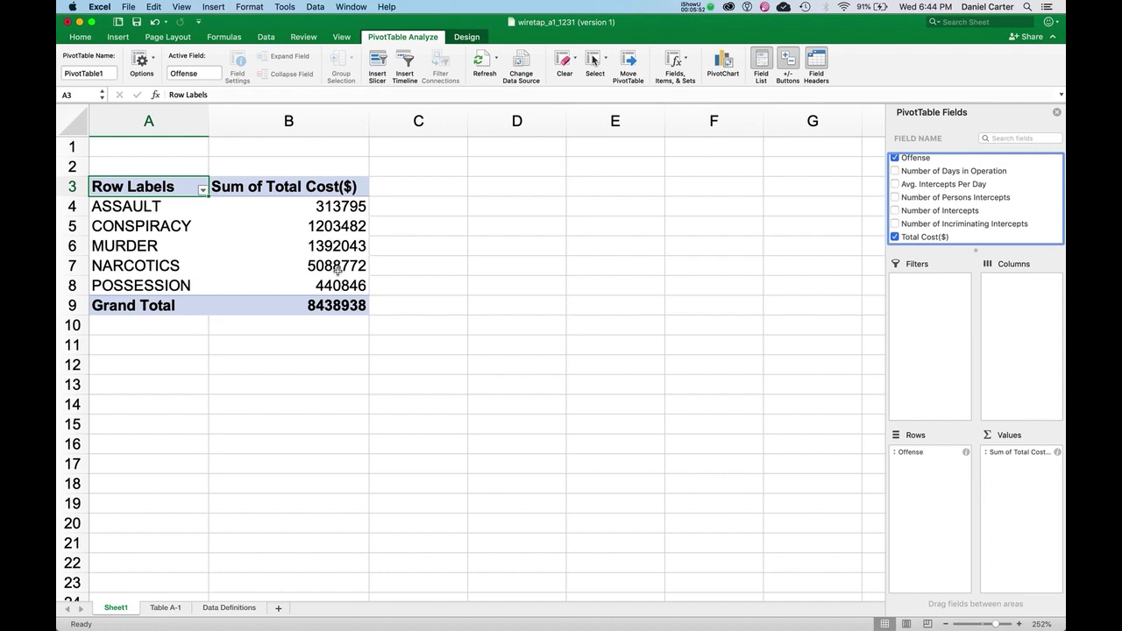
{"action": "left_click", "coordinate": [1057, 452]}
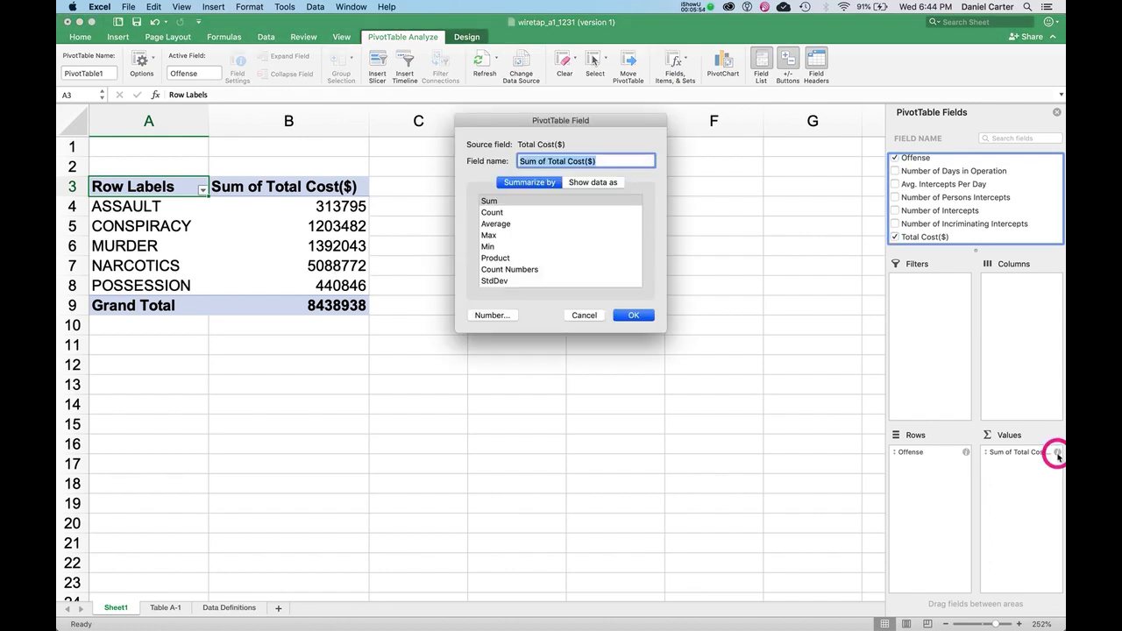
{"action": "left_click", "coordinate": [526, 224]}
{"action": "left_click", "coordinate": [631, 315]}
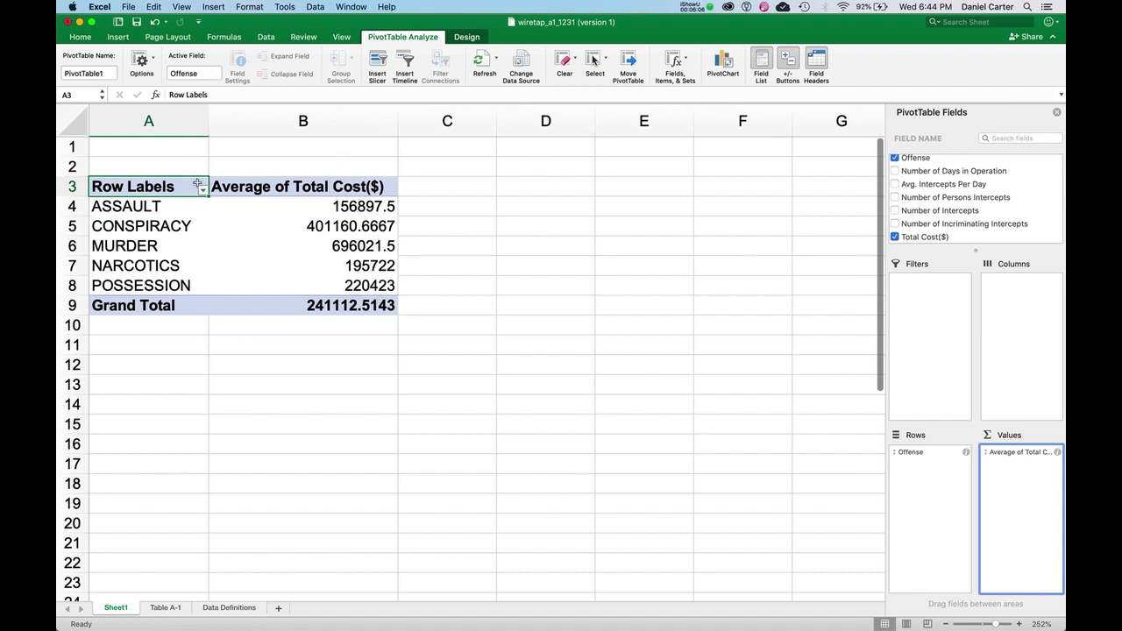
Step: Sort the offense row labels in descending order by Average of Total Cost($)
{"action": "left_click", "coordinate": [201, 191]}
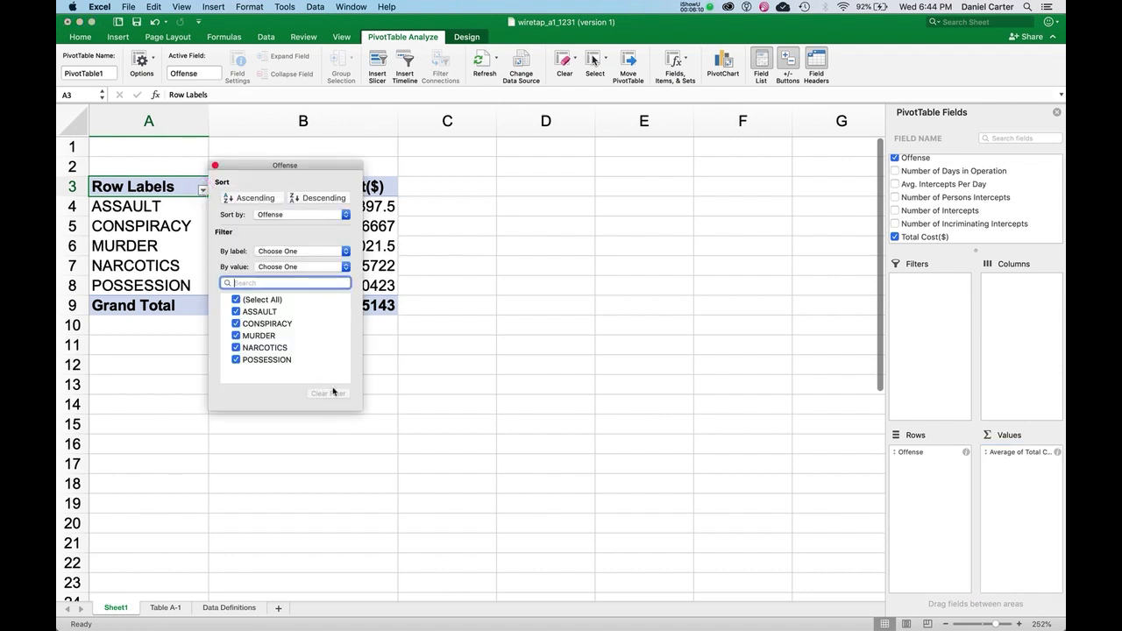
{"action": "left_click", "coordinate": [272, 215]}
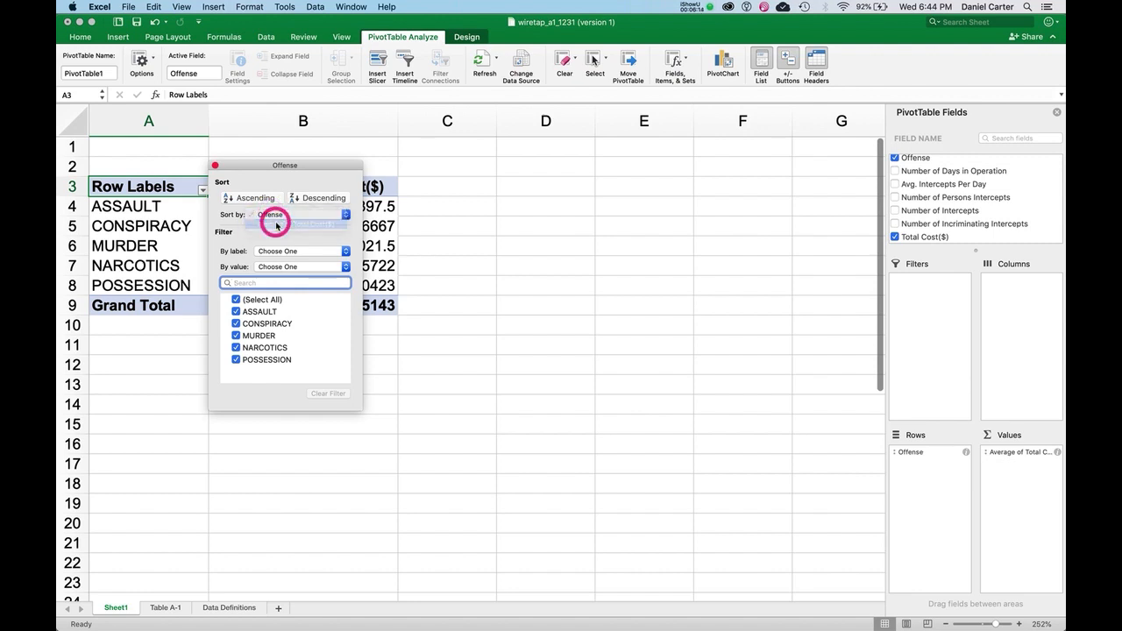
{"action": "left_click", "coordinate": [277, 224]}
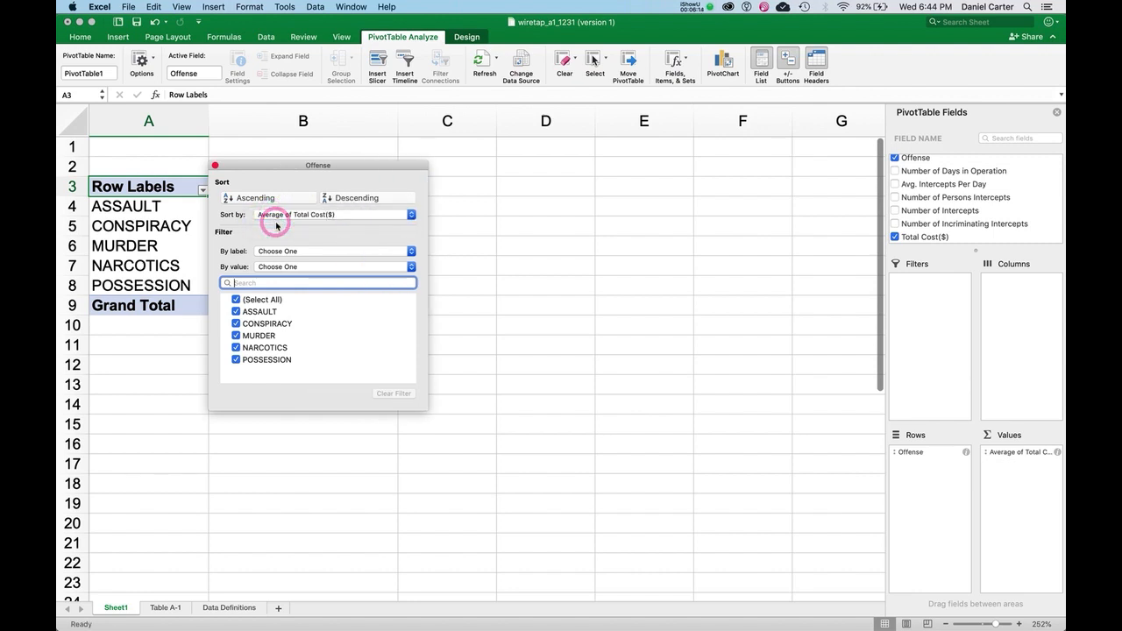
{"action": "left_click", "coordinate": [347, 198]}
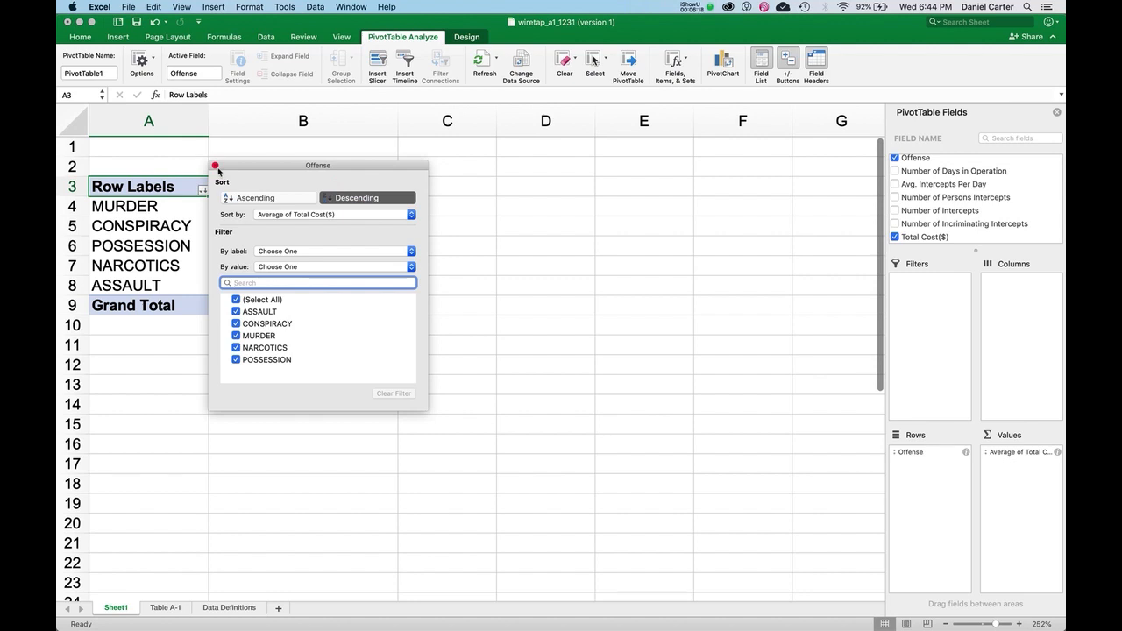
{"action": "left_click", "coordinate": [216, 165]}
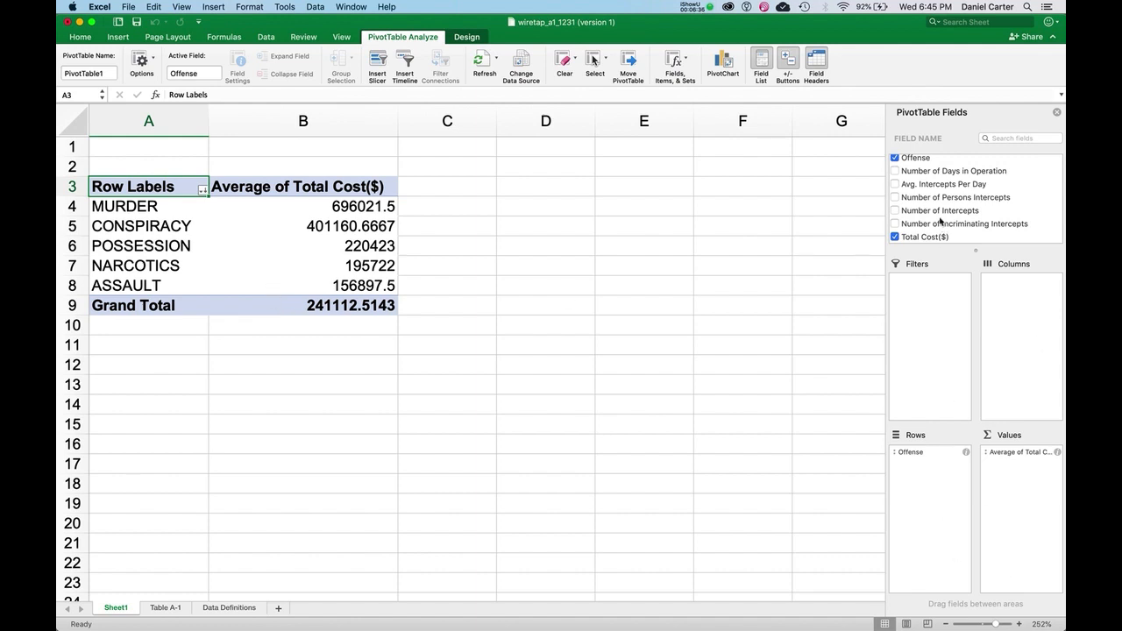
Step: Add Number of Intercepts to the PivotTable's values, summarize it by Average, and slightly narrow column C
{"action": "left_click_drag", "start_coordinate": [928, 214], "coordinate": [1001, 481]}
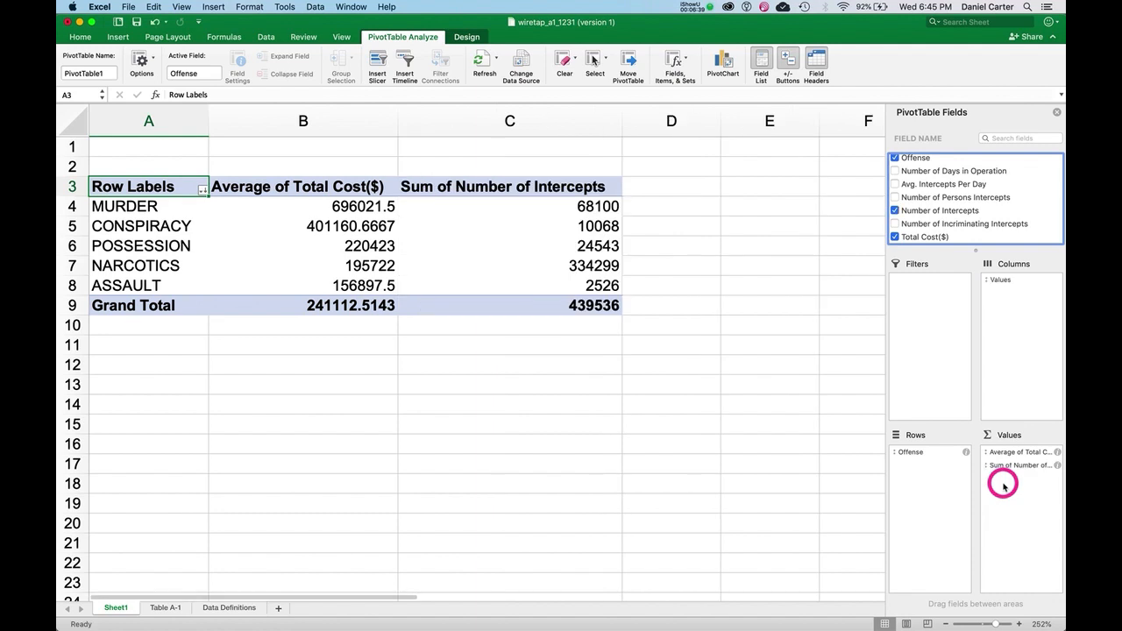
{"action": "left_click", "coordinate": [1057, 464]}
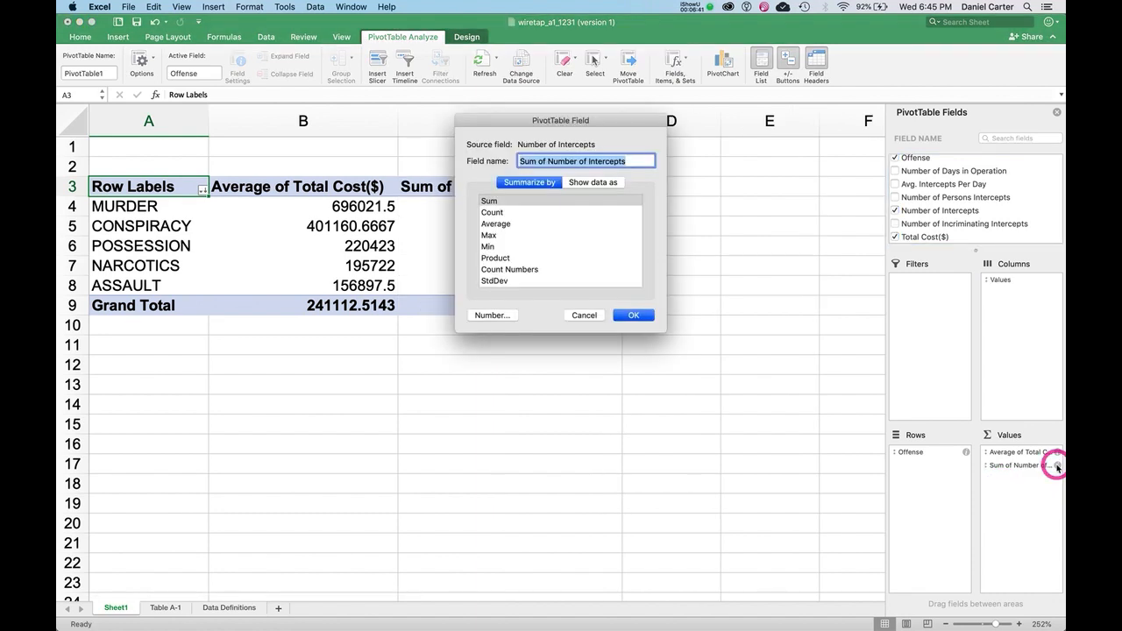
{"action": "left_click", "coordinate": [495, 224]}
{"action": "key", "text": "Return"}
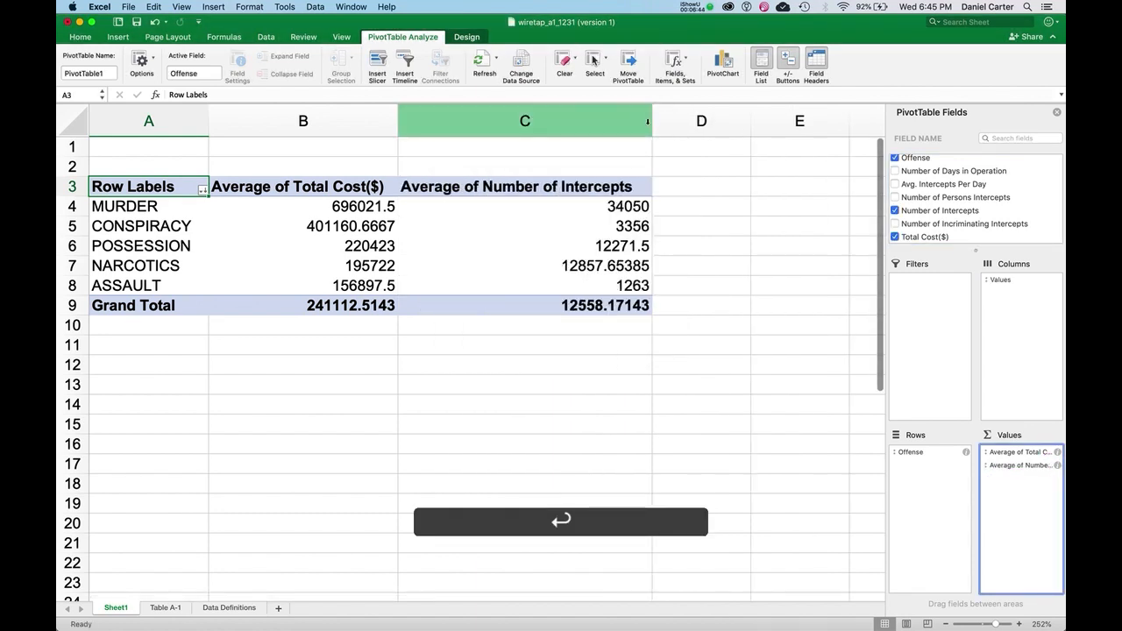
{"action": "mouse_move", "coordinate": [652, 120]}
{"action": "left_mouse_down"}
{"action": "mouse_move", "coordinate": [587, 129]}
{"action": "mouse_move", "coordinate": [642, 129]}
{"action": "left_mouse_up"}
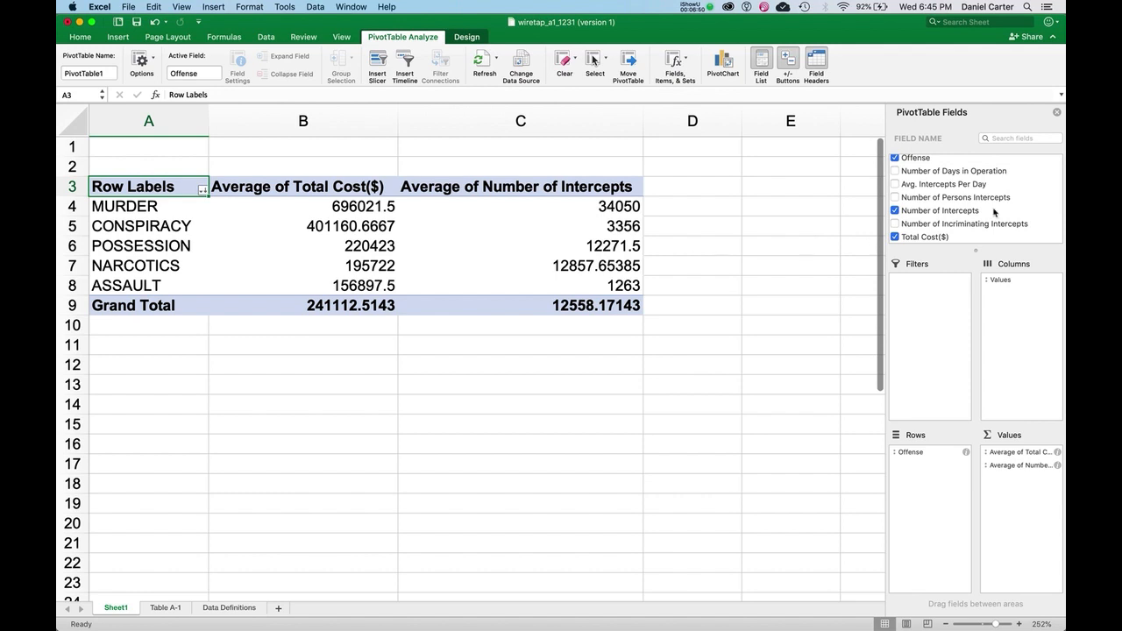
Step: Add the Jurisdiction field to the PivotTable's rows beneath Offense and look through the nested breakdown
{"action": "scroll", "coordinate": [993, 211], "scroll_direction": "down", "scroll_amount": 1}
{"action": "scroll", "coordinate": [992, 211], "scroll_direction": "up", "scroll_amount": 3}
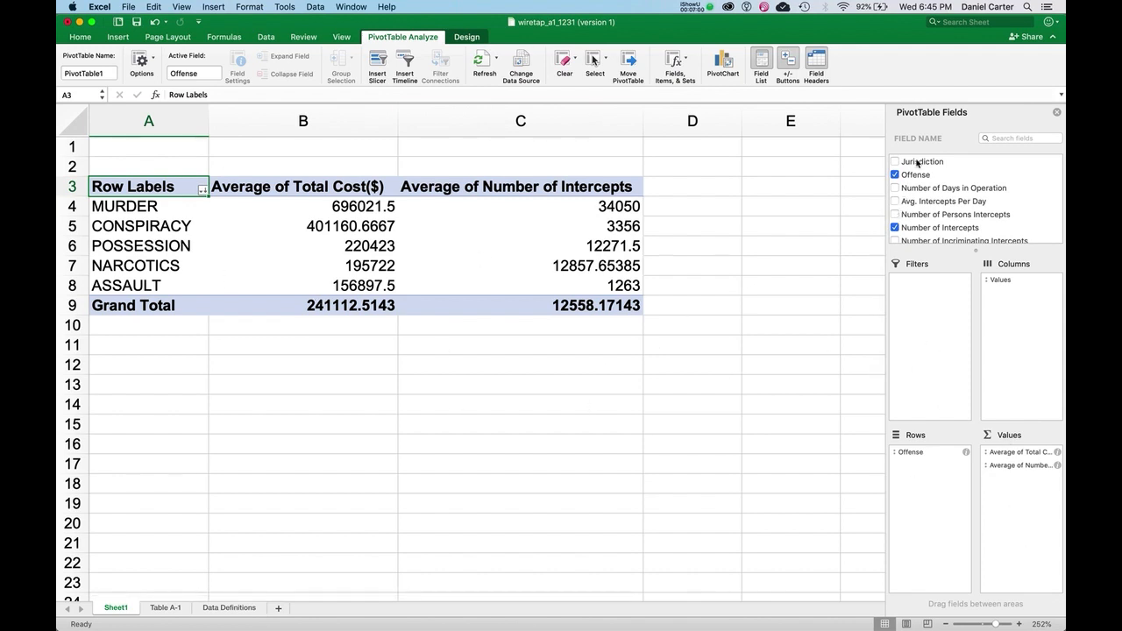
{"action": "left_click_drag", "start_coordinate": [917, 163], "coordinate": [924, 517]}
{"action": "scroll", "coordinate": [517, 355], "scroll_direction": "down", "scroll_amount": 1}
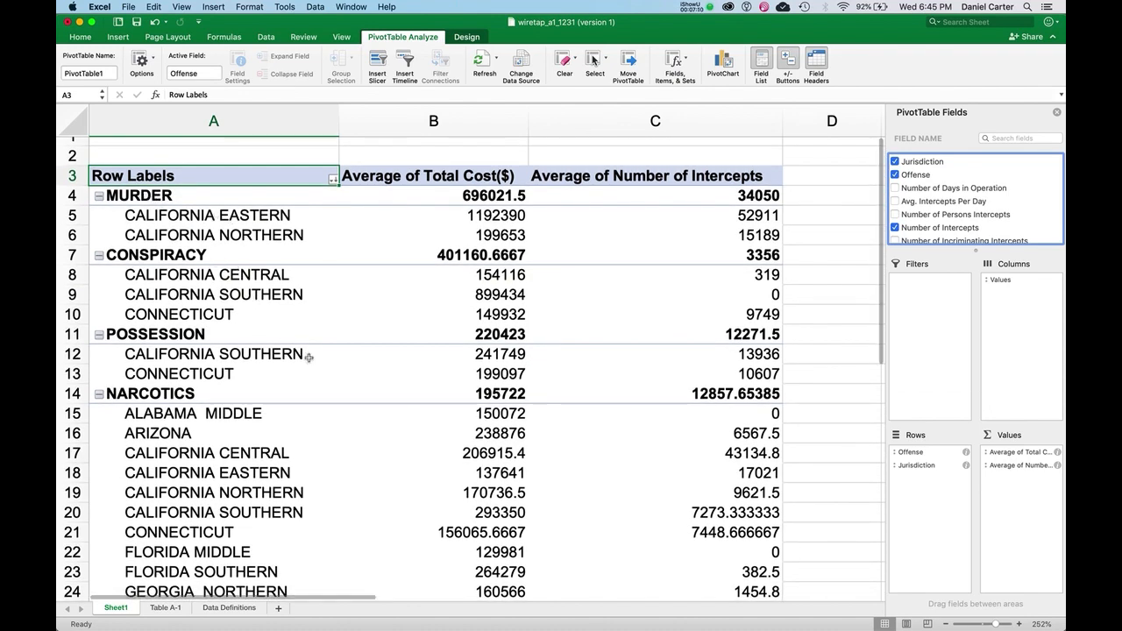
{"action": "scroll", "coordinate": [308, 361], "scroll_direction": "down", "scroll_amount": 5}
{"action": "scroll", "coordinate": [308, 364], "scroll_direction": "up", "scroll_amount": 3}
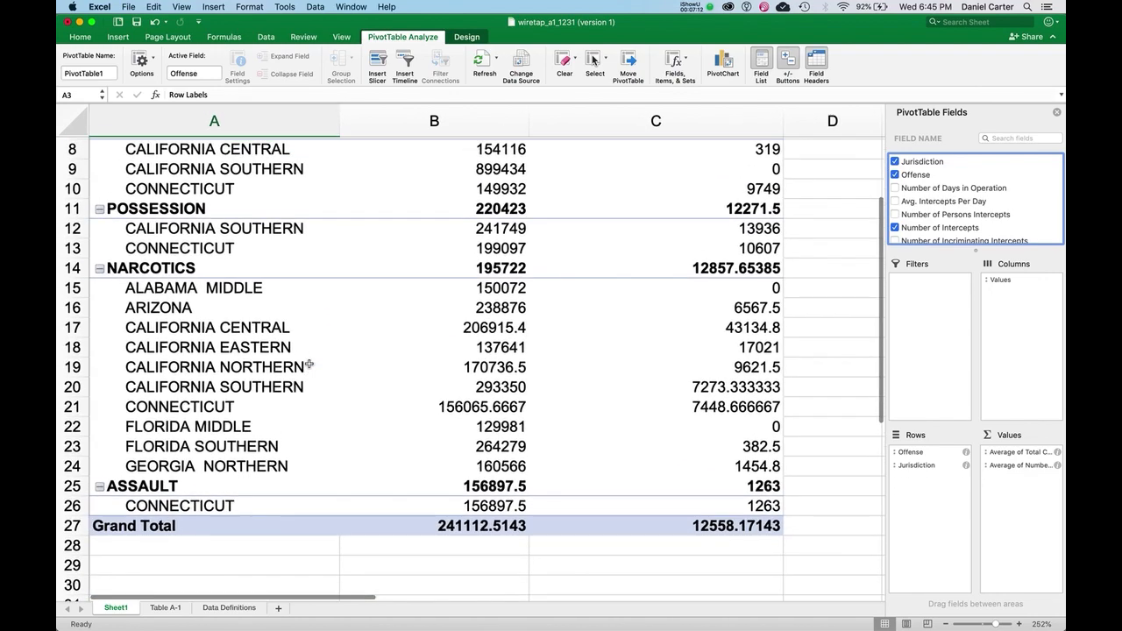
{"action": "scroll", "coordinate": [308, 364], "scroll_direction": "up", "scroll_amount": 1}
{"action": "mouse_move", "coordinate": [1064, 629]}
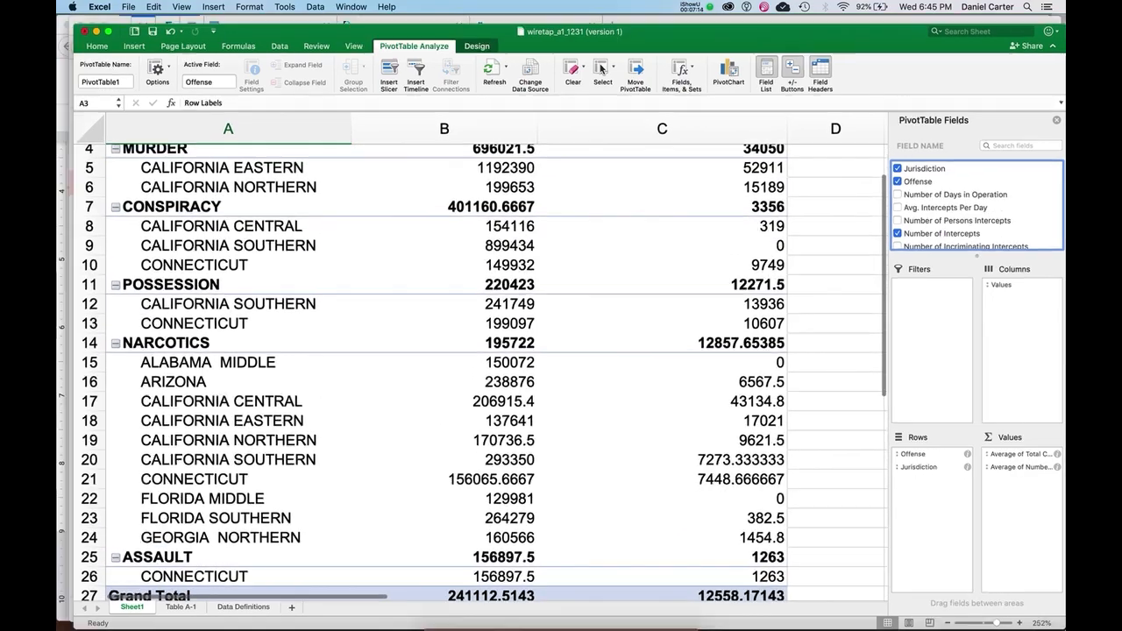
{"action": "left_click", "coordinate": [1021, 589]}
Step: Move Jurisdiction above Offense in the PivotTable's rows and review the offenses grouped under each jurisdiction
{"action": "mouse_move", "coordinate": [906, 467]}
{"action": "left_mouse_down"}
{"action": "mouse_move", "coordinate": [920, 440]}
{"action": "mouse_move", "coordinate": [921, 451]}
{"action": "left_mouse_up"}
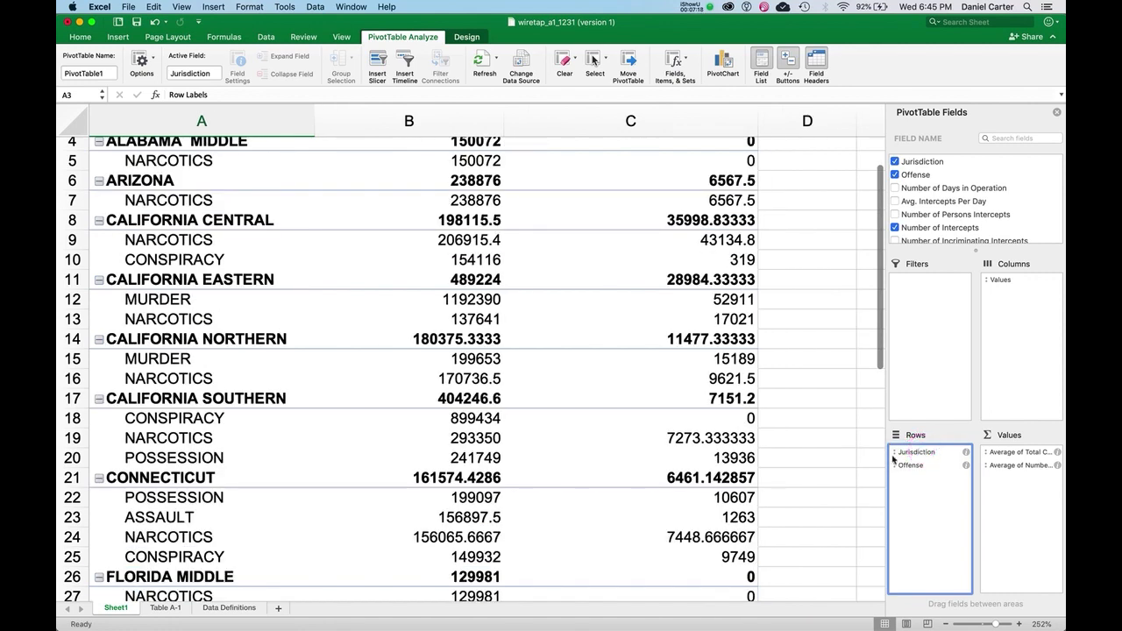
{"action": "scroll", "coordinate": [513, 443], "scroll_direction": "up", "scroll_amount": 1}
{"action": "scroll", "coordinate": [513, 443], "scroll_direction": "down", "scroll_amount": 1}
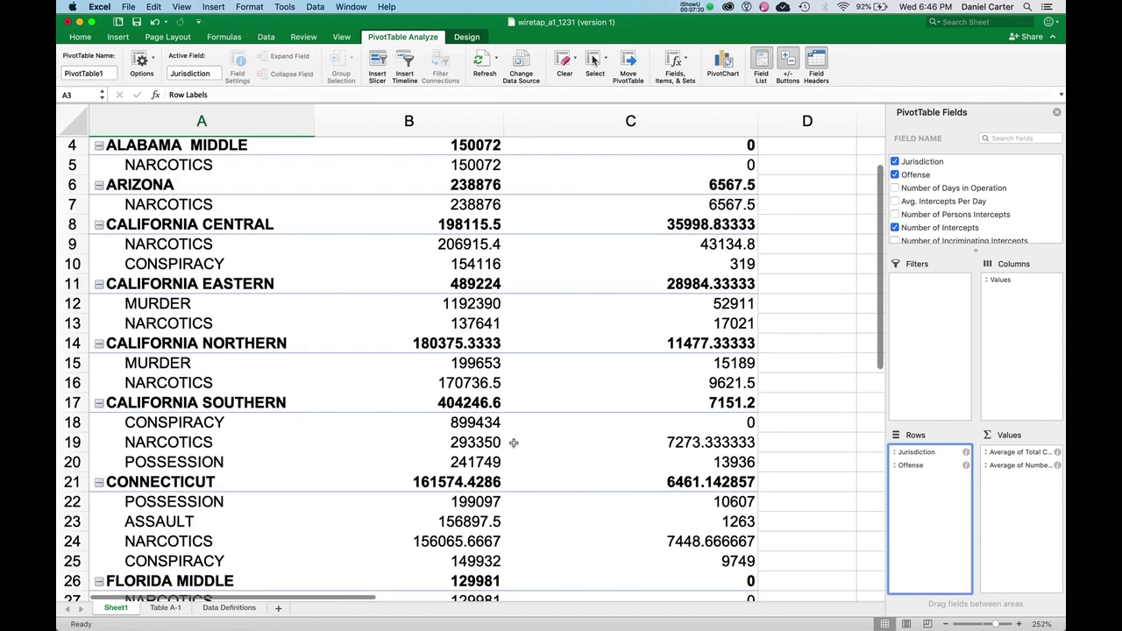
{"action": "scroll", "coordinate": [513, 442], "scroll_direction": "down", "scroll_amount": 3}
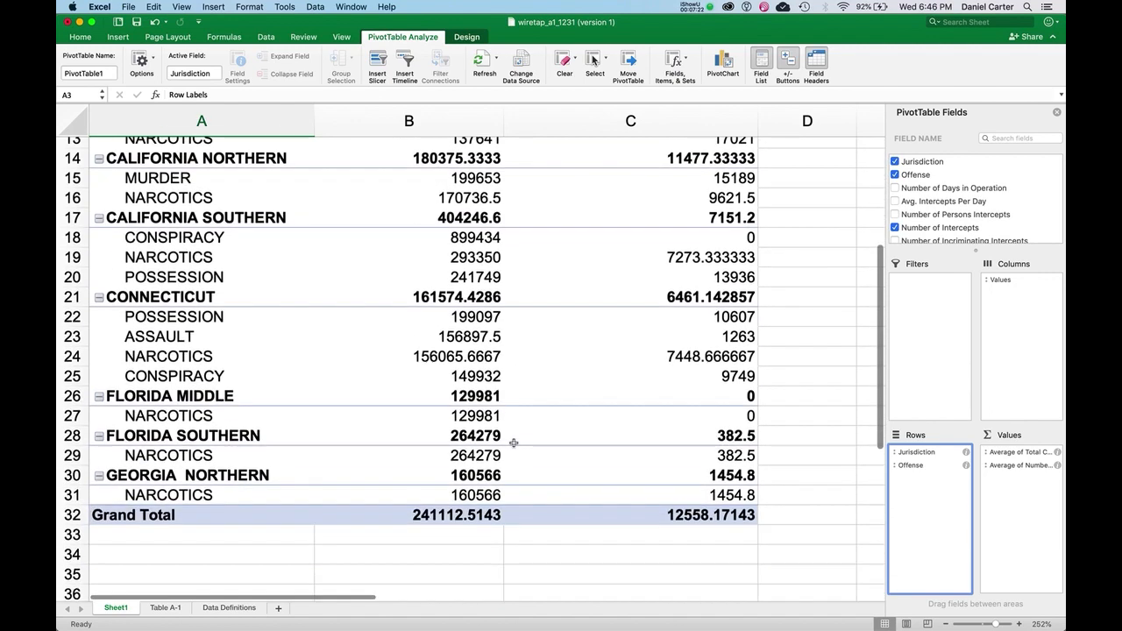
{"action": "scroll", "coordinate": [513, 443], "scroll_direction": "up", "scroll_amount": 5}
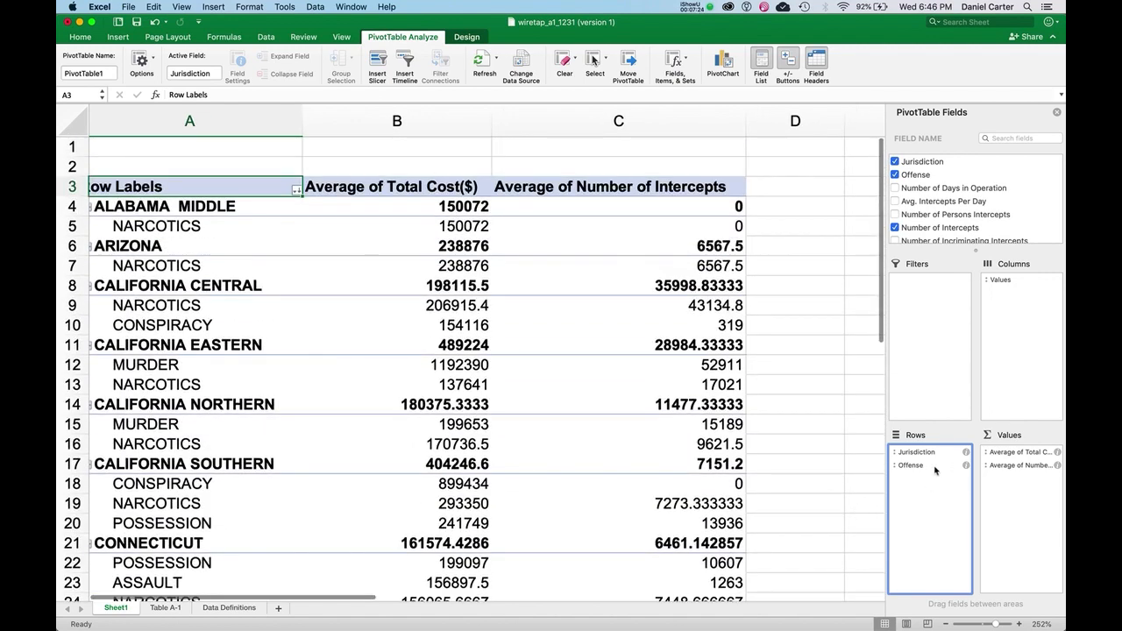
Step: Clear the PivotTable by removing Offense and Jurisdiction from the rows and both average fields from the values
{"action": "left_click_drag", "start_coordinate": [936, 472], "coordinate": [961, 210]}
{"action": "left_click_drag", "start_coordinate": [915, 459], "coordinate": [943, 206]}
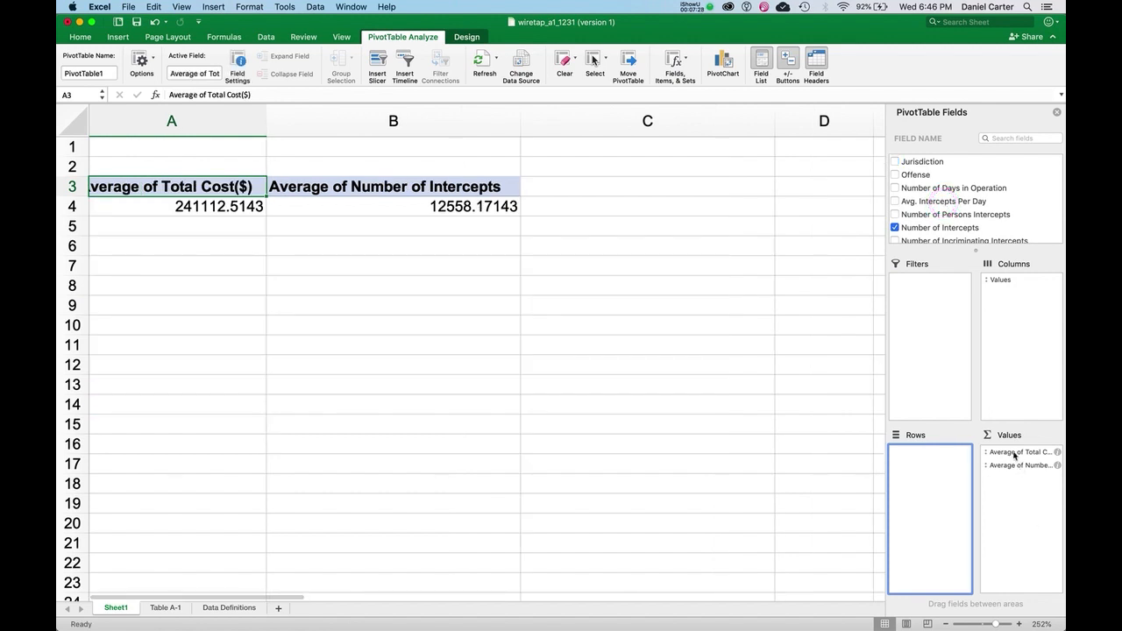
{"action": "left_click_drag", "start_coordinate": [990, 452], "coordinate": [952, 192]}
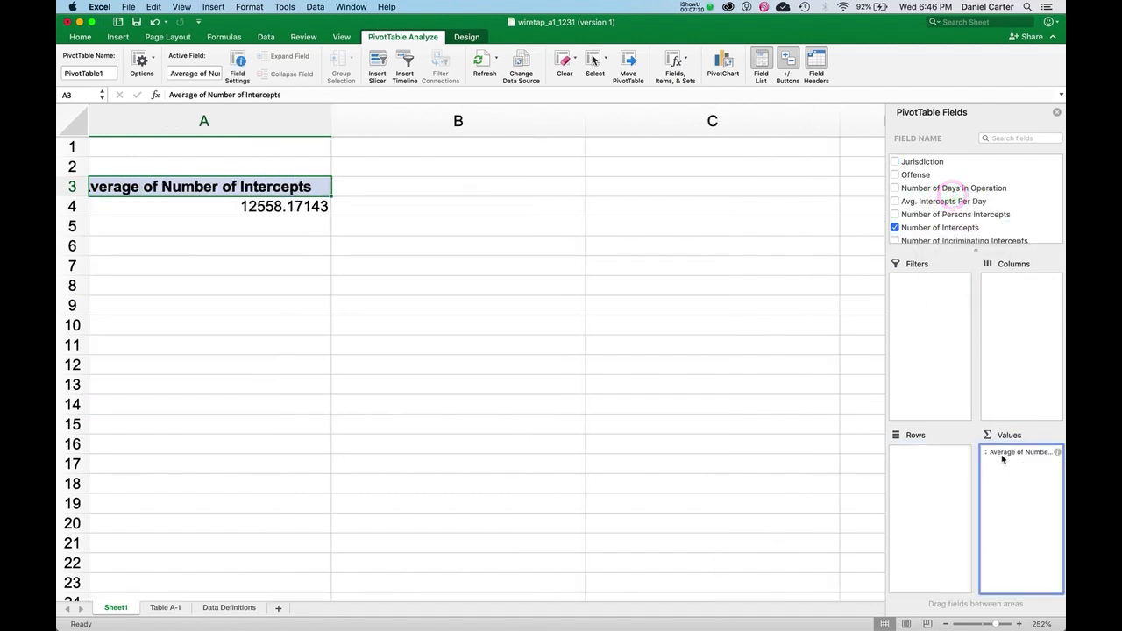
{"action": "left_click_drag", "start_coordinate": [1001, 455], "coordinate": [945, 205]}
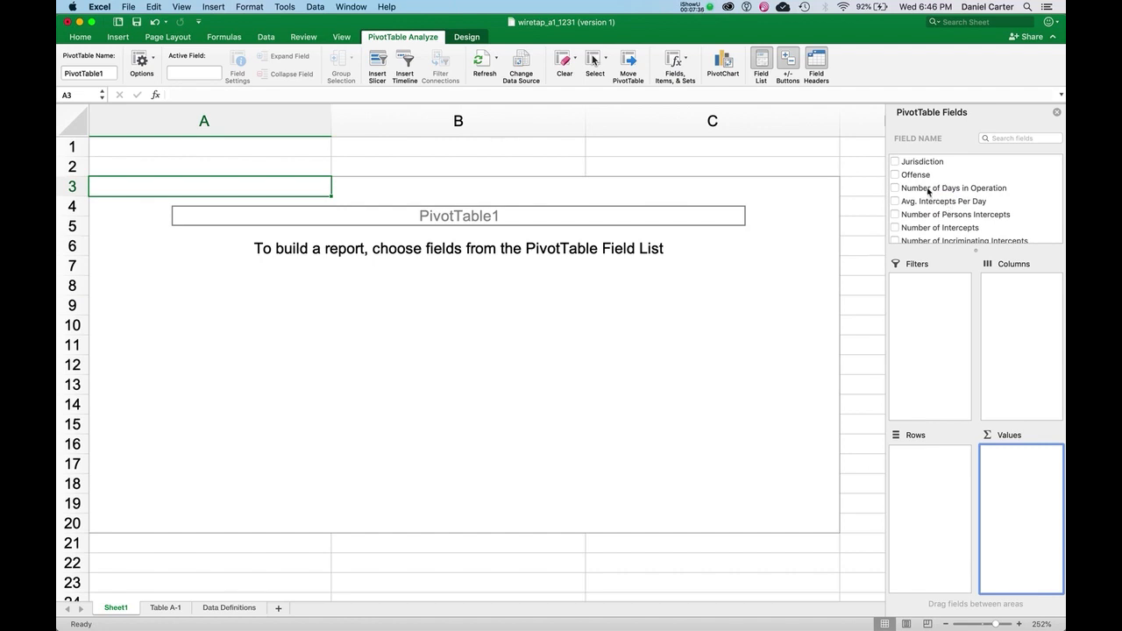
Step: After checking the Total Cost($) column in Table A-1, add Total Cost($) to the PivotTable's values as a sum and widen column A
{"action": "scroll", "coordinate": [928, 191], "scroll_direction": "down", "scroll_amount": 1}
{"action": "left_click", "coordinate": [923, 237]}
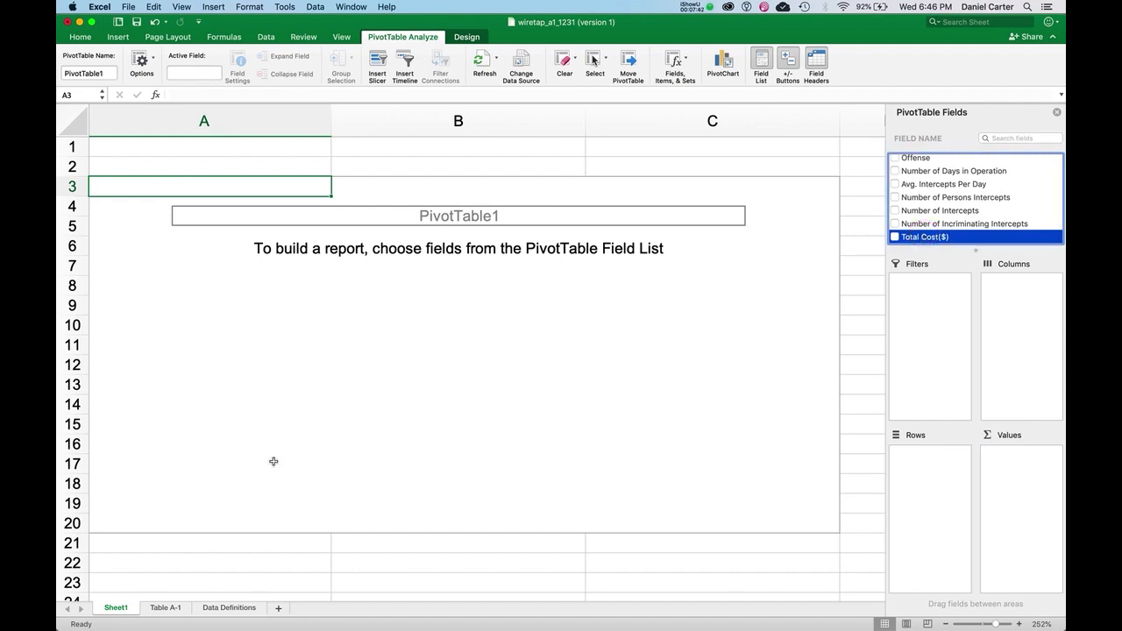
{"action": "left_click", "coordinate": [160, 610]}
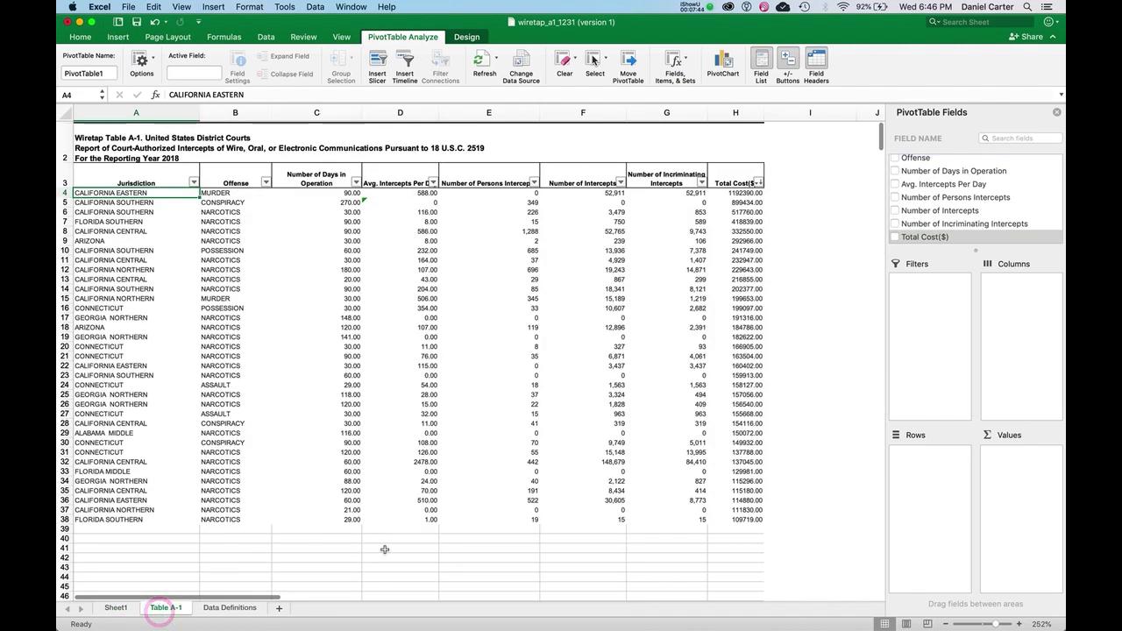
{"action": "left_click", "coordinate": [751, 541]}
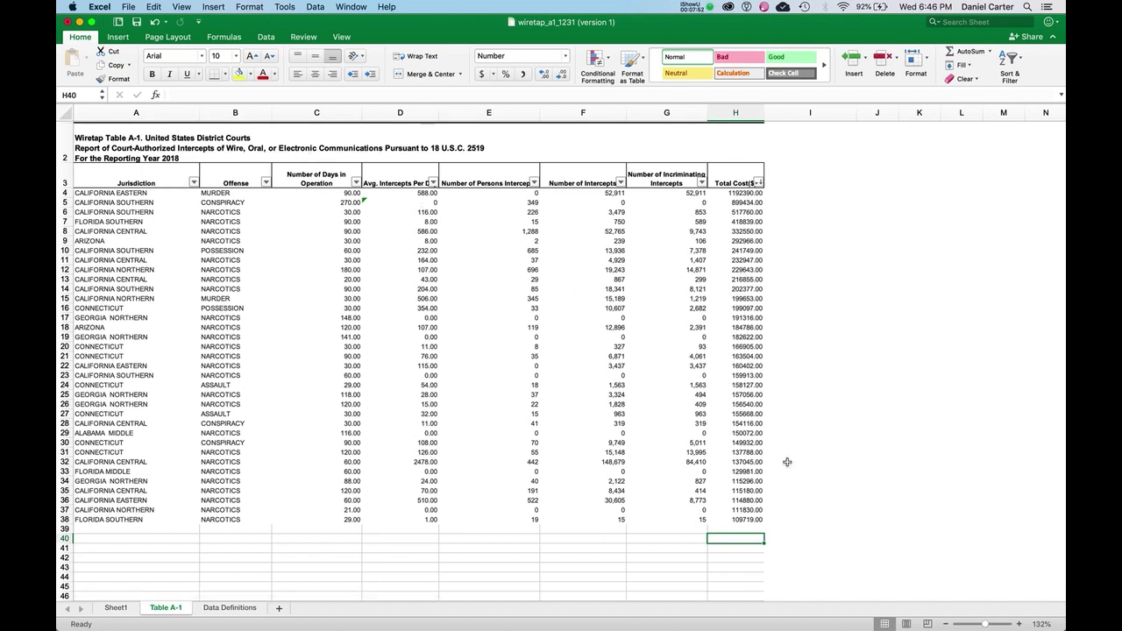
{"action": "left_click", "coordinate": [113, 607]}
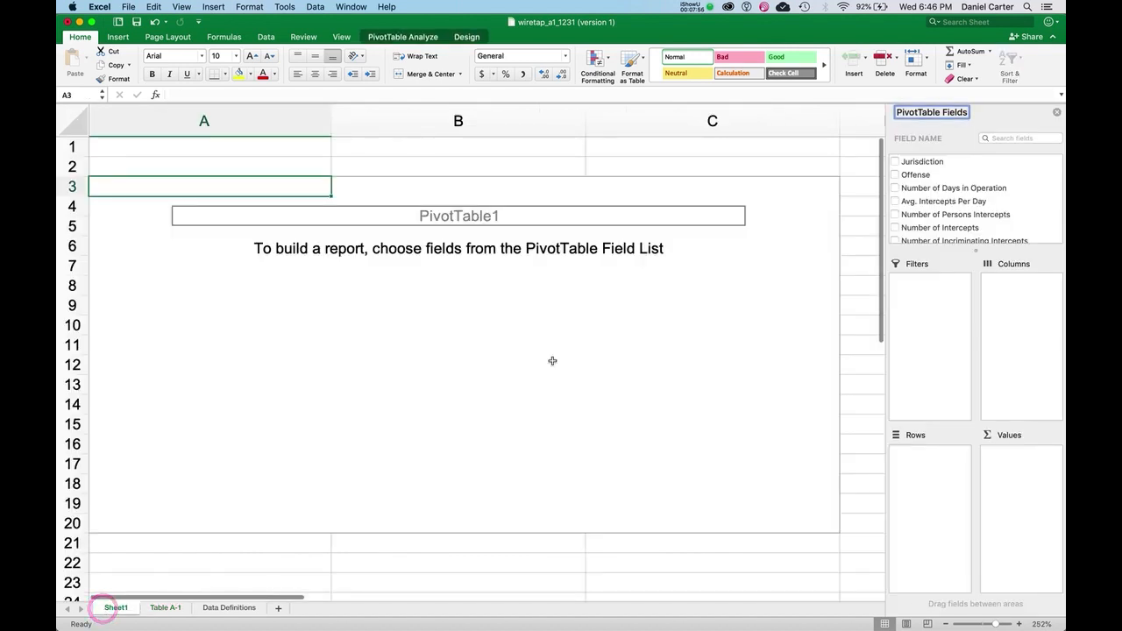
{"action": "scroll", "coordinate": [951, 202], "scroll_direction": "down", "scroll_amount": 2}
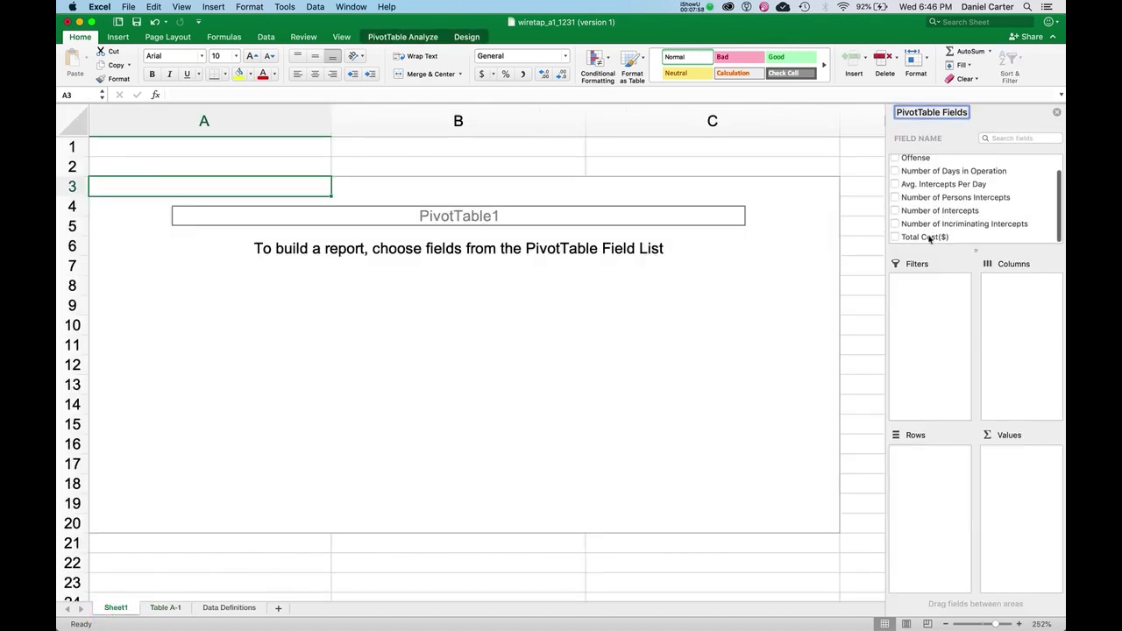
{"action": "left_click_drag", "start_coordinate": [931, 238], "coordinate": [1021, 504]}
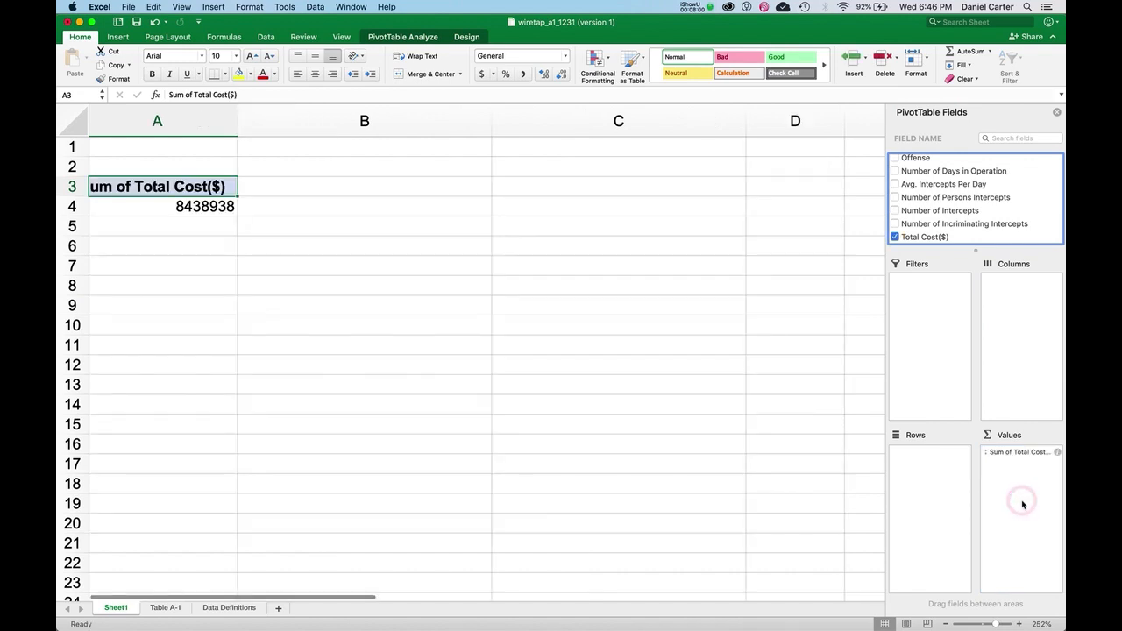
{"action": "left_click_drag", "start_coordinate": [239, 121], "coordinate": [280, 123]}
{"action": "scroll", "coordinate": [139, 186], "scroll_direction": "left", "scroll_amount": 1}
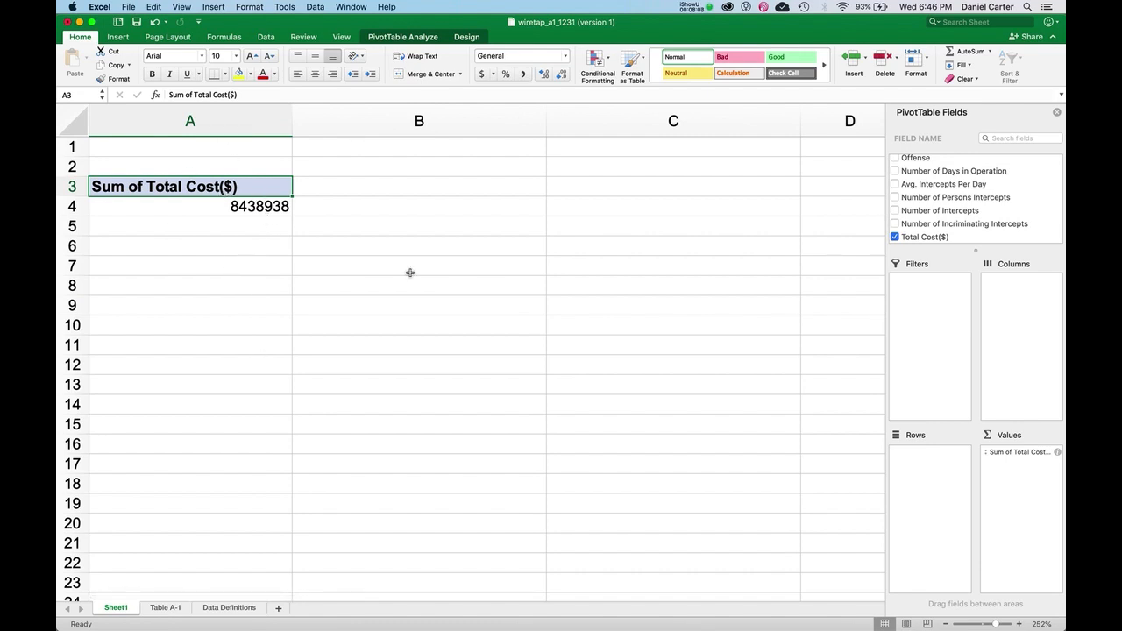
Step: Glance at the Table A-1 sheet again, and rename the PivotTable's worksheet as Sums
{"action": "left_click", "coordinate": [163, 612]}
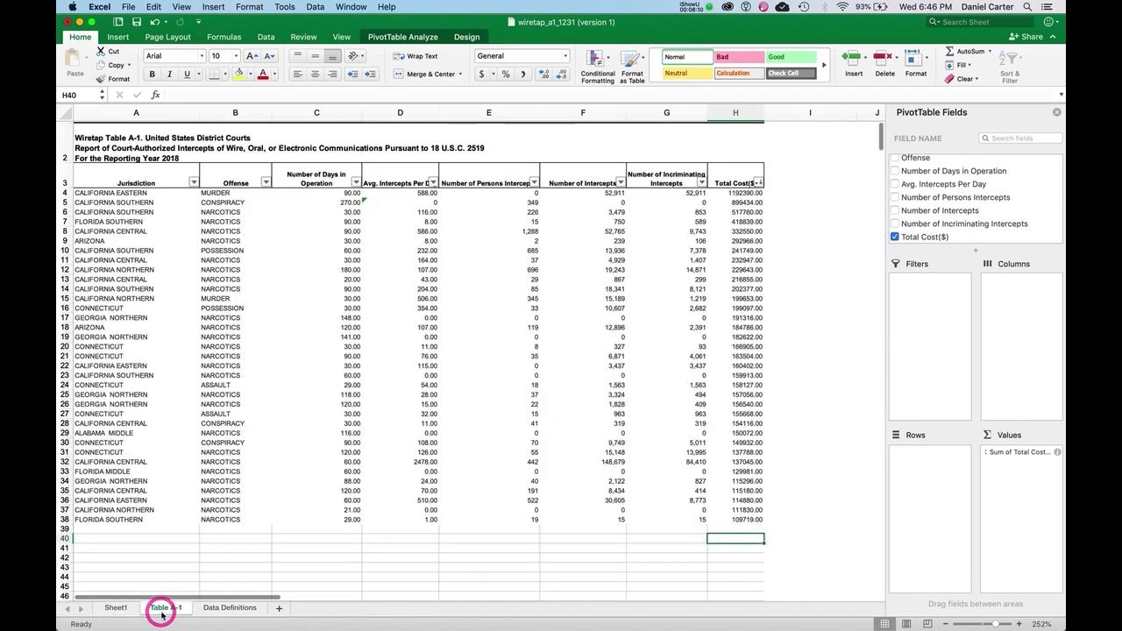
{"action": "left_click", "coordinate": [116, 608]}
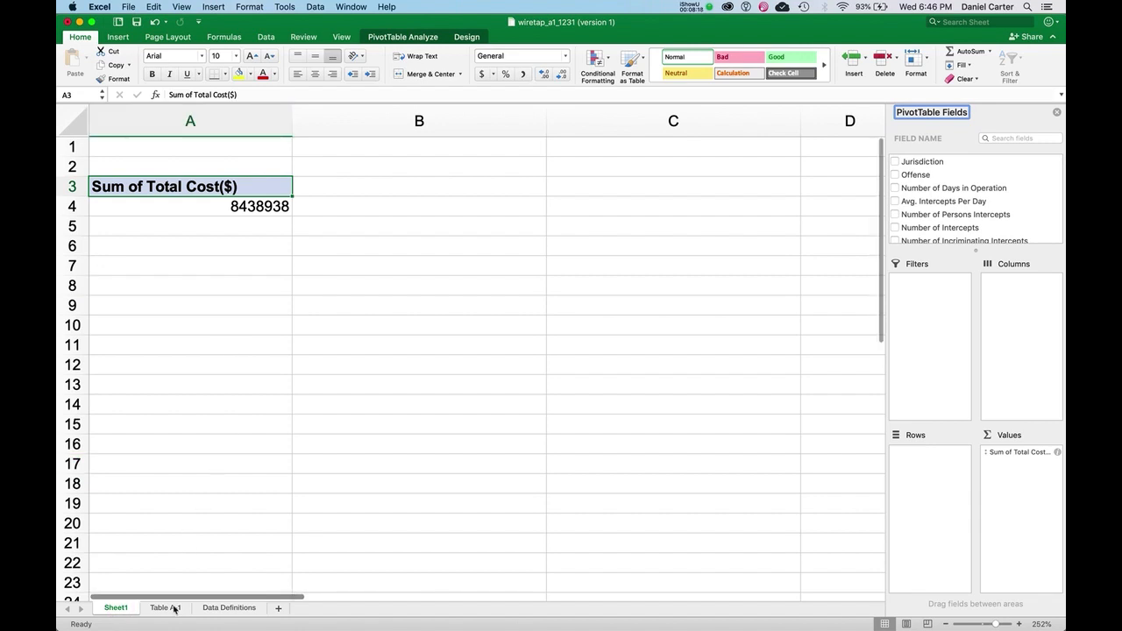
{"action": "double_click", "coordinate": [117, 608]}
{"action": "type", "text": "SZ"}
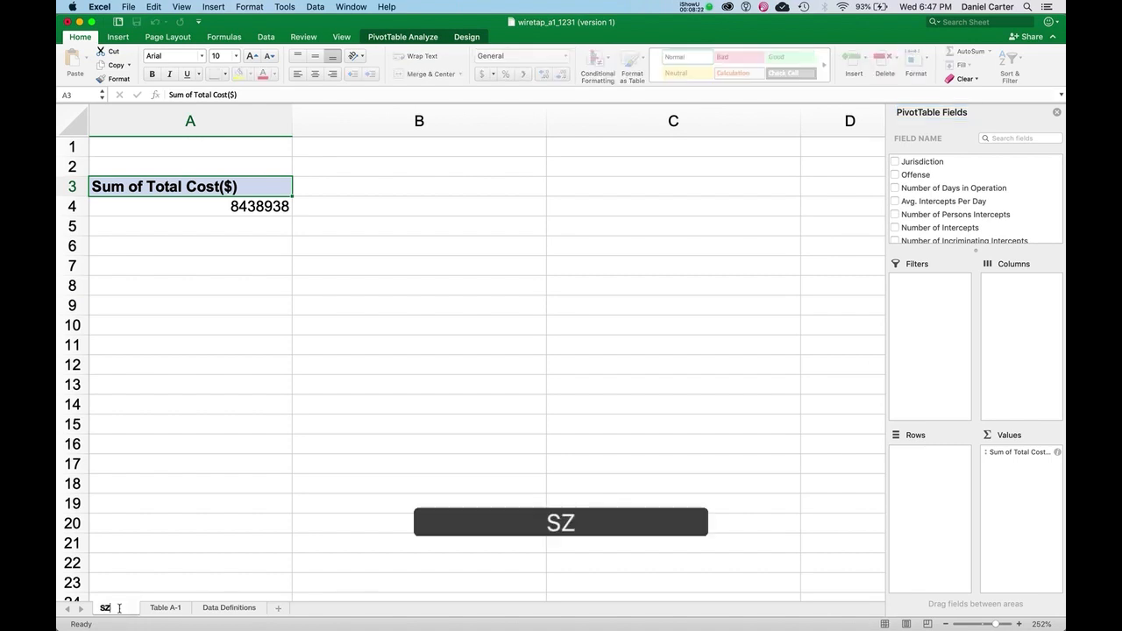
{"action": "key", "text": "BackSpace"}
{"action": "type", "text": "ums"}
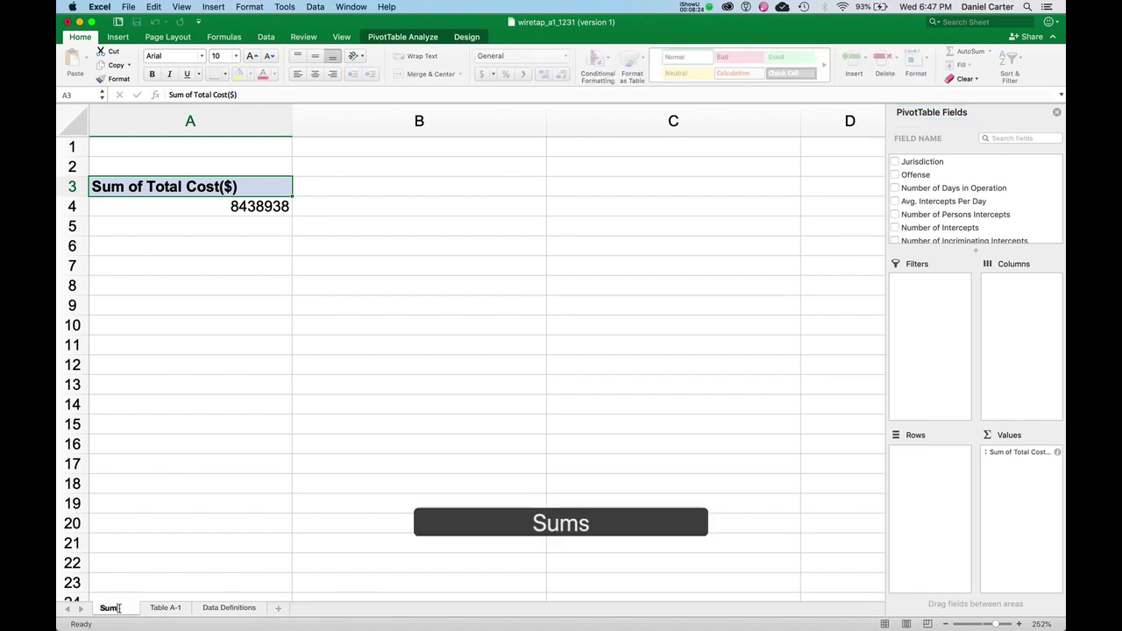
{"action": "key", "text": "Return"}
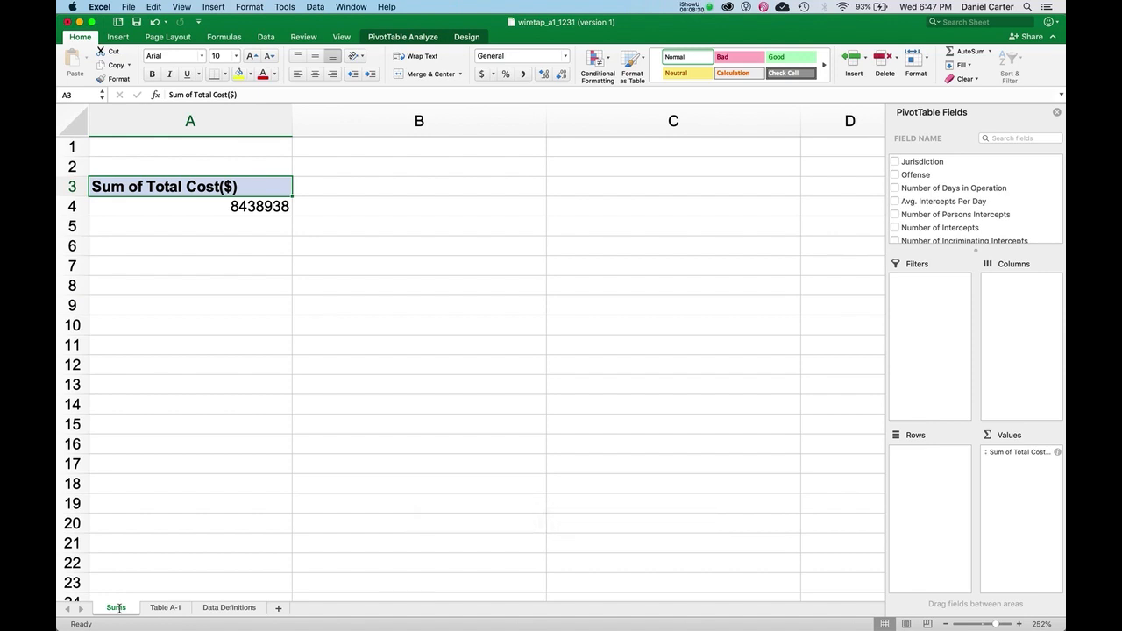
{"action": "left_click", "coordinate": [702, 6]}
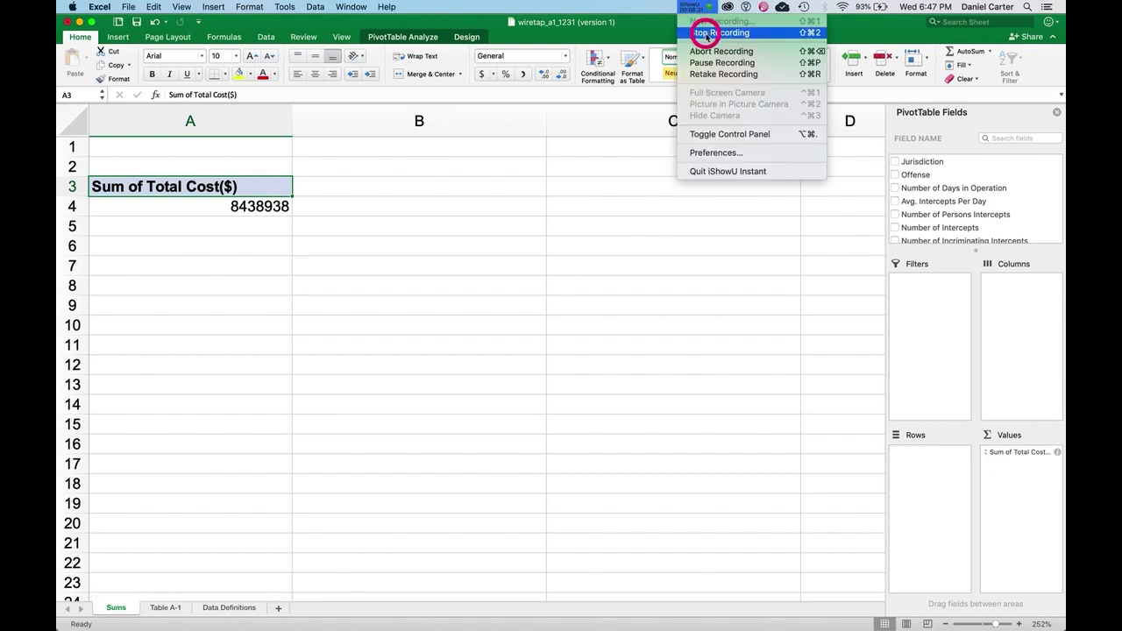